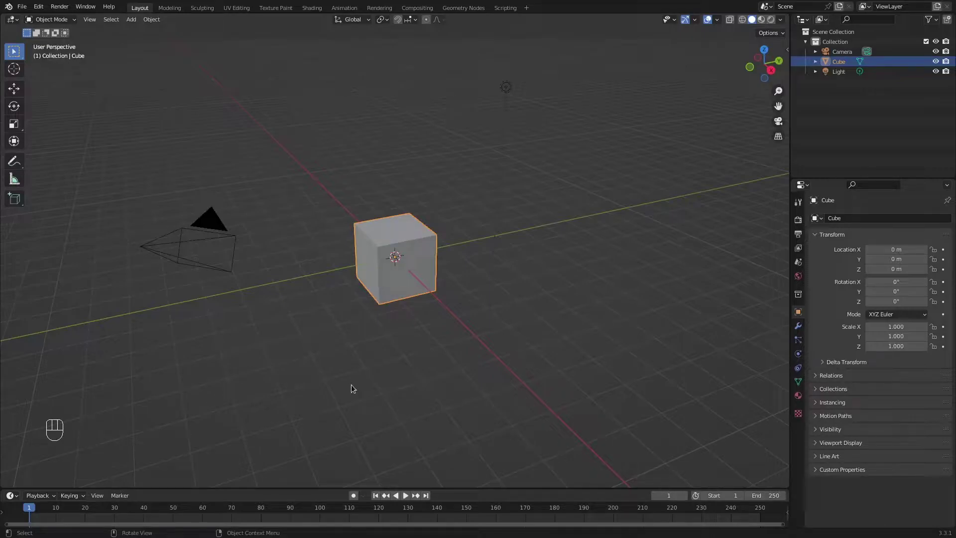
Step: Delete the default camera and light from the scene
{"action": "left_click", "coordinate": [202, 229]}
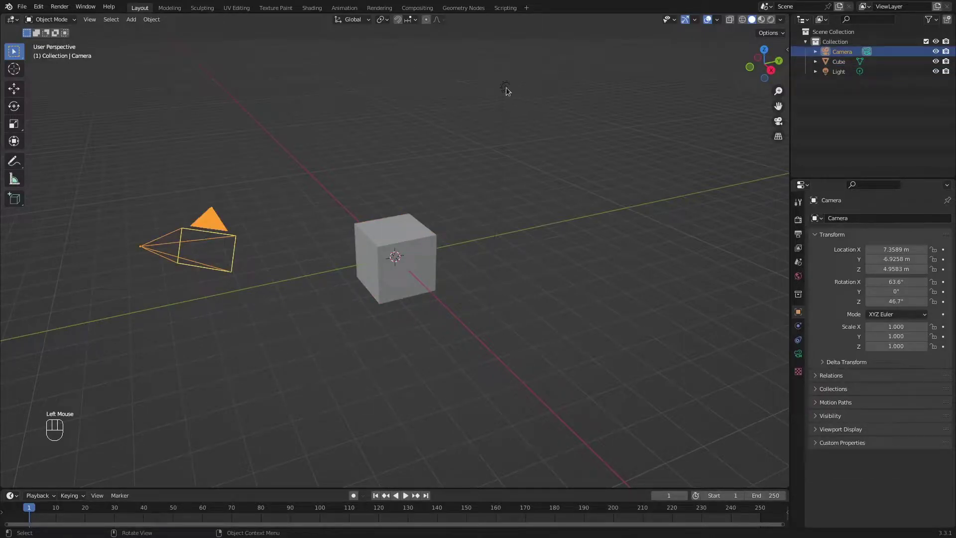
{"action": "left_click", "coordinate": [505, 88], "text": "shift"}
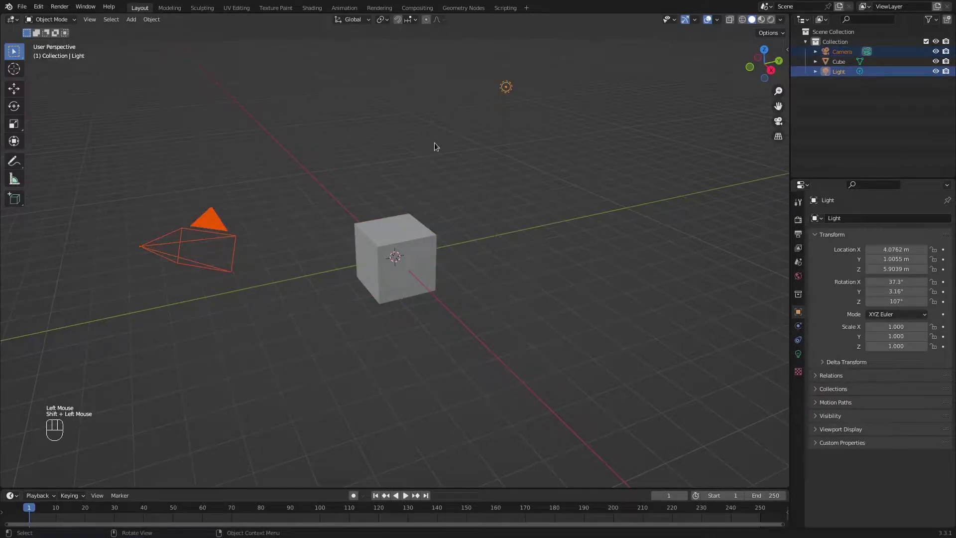
{"action": "left_click", "coordinate": [414, 158]}
Step: Put the cube into Edit Mode and deselect all of its geometry
{"action": "left_click", "coordinate": [403, 257]}
{"action": "scroll", "coordinate": [401, 249], "scroll_direction": "up", "scroll_amount": 5}
{"action": "middle_click", "coordinate": [399, 246]}
{"action": "key", "text": "ctrl+Tab"}
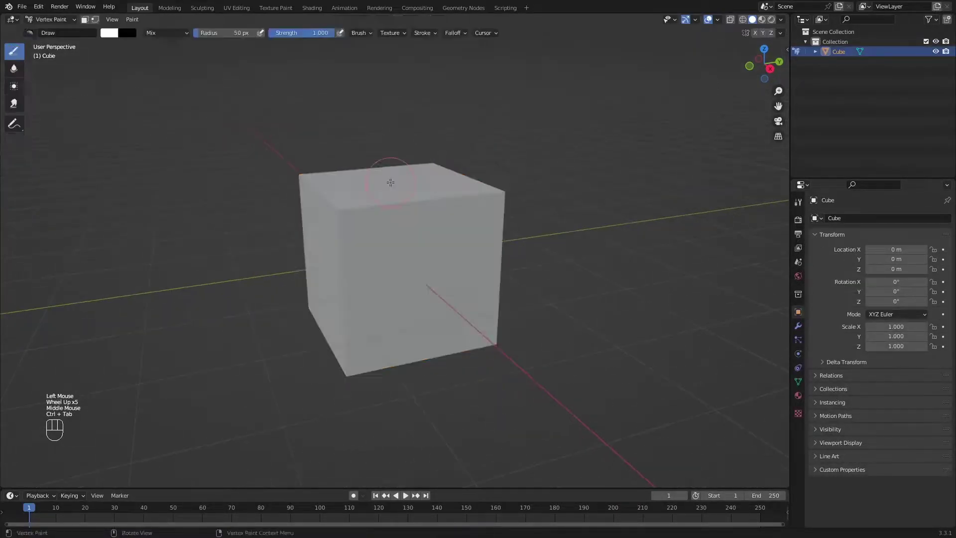
{"action": "key", "text": "ctrl+Tab"}
{"action": "left_click", "coordinate": [467, 231]}
{"action": "key", "text": "alt+a"}
Step: Extrude one side face of the cube outward by about 1 m as the vehicle's front section
{"action": "middle_click_drag", "start_coordinate": [382, 251], "coordinate": [493, 249]}
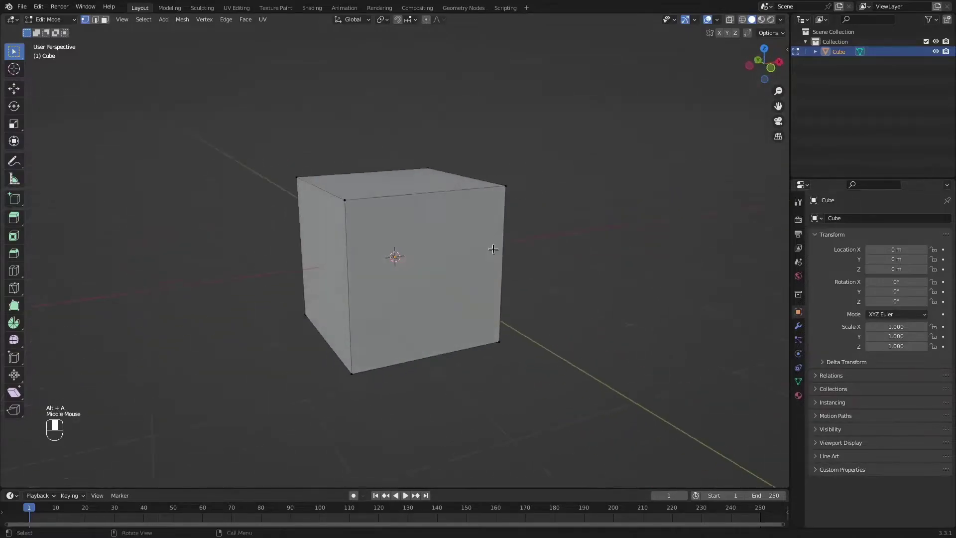
{"action": "key", "text": "e"}
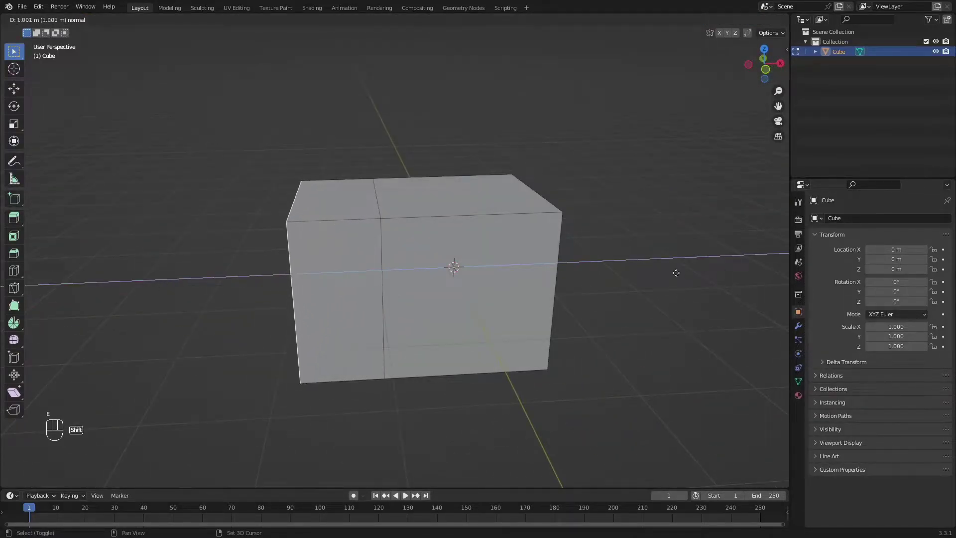
{"action": "left_click", "coordinate": [667, 273], "text": "shift"}
{"action": "middle_click_drag", "start_coordinate": [513, 248], "coordinate": [544, 241], "text": "shift"}
{"action": "middle_click_drag", "start_coordinate": [543, 241], "coordinate": [390, 196]}
{"action": "left_click", "coordinate": [392, 196]}
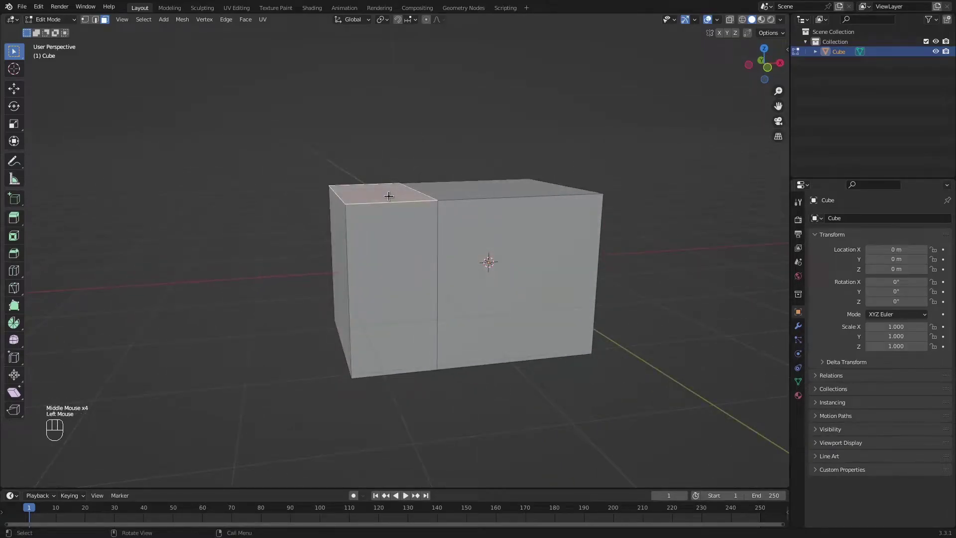
{"action": "key", "text": "g"}
{"action": "key", "text": "z"}
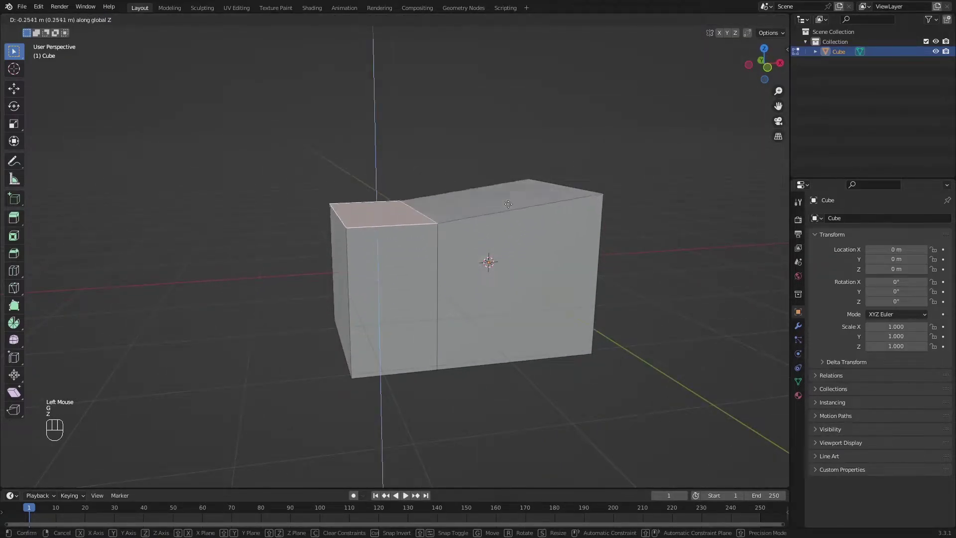
{"action": "right_click", "coordinate": [507, 204]}
Step: Add a vertical loop cut to the main block, slid by about 0.91 toward the extruded front section
{"action": "middle_click_drag", "start_coordinate": [508, 204], "coordinate": [439, 217]}
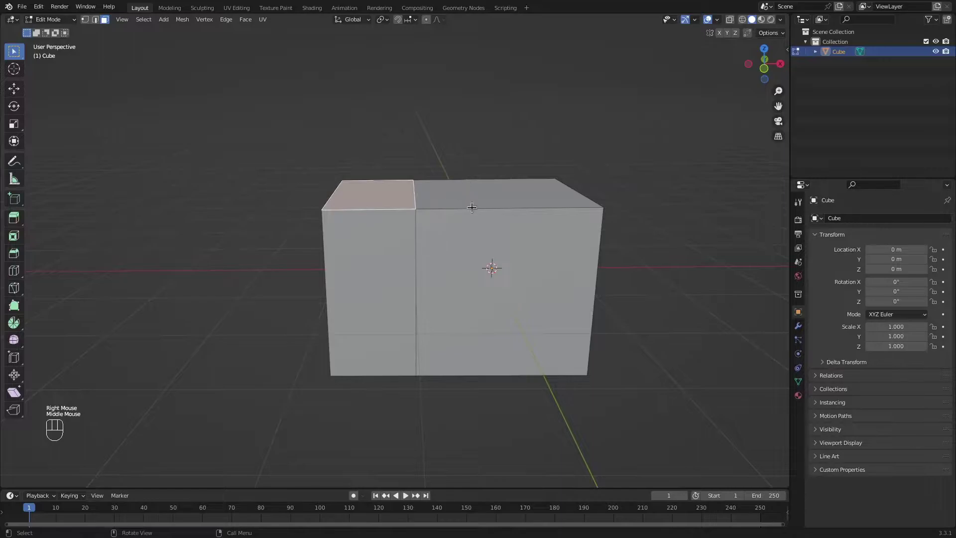
{"action": "key", "text": "ctrl+r"}
{"action": "left_click", "coordinate": [503, 208]}
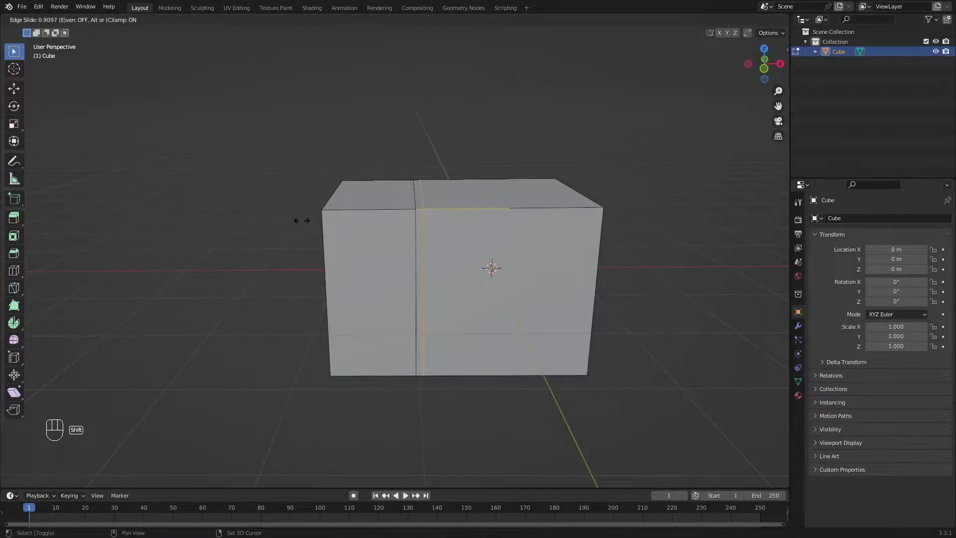
{"action": "left_click", "coordinate": [297, 222], "text": "shift"}
{"action": "middle_click_drag", "start_coordinate": [299, 217], "coordinate": [380, 222]}
Step: Lower the top face of the front section along Z to form the hood below the cabin
{"action": "left_click", "coordinate": [390, 191]}
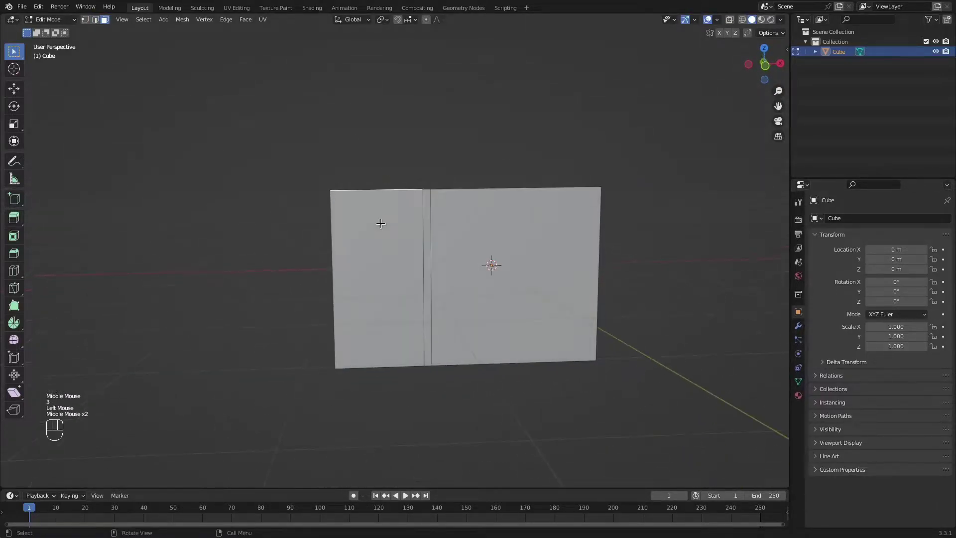
{"action": "key", "text": "g"}
{"action": "key", "text": "z"}
{"action": "left_click", "coordinate": [393, 399], "text": "shift"}
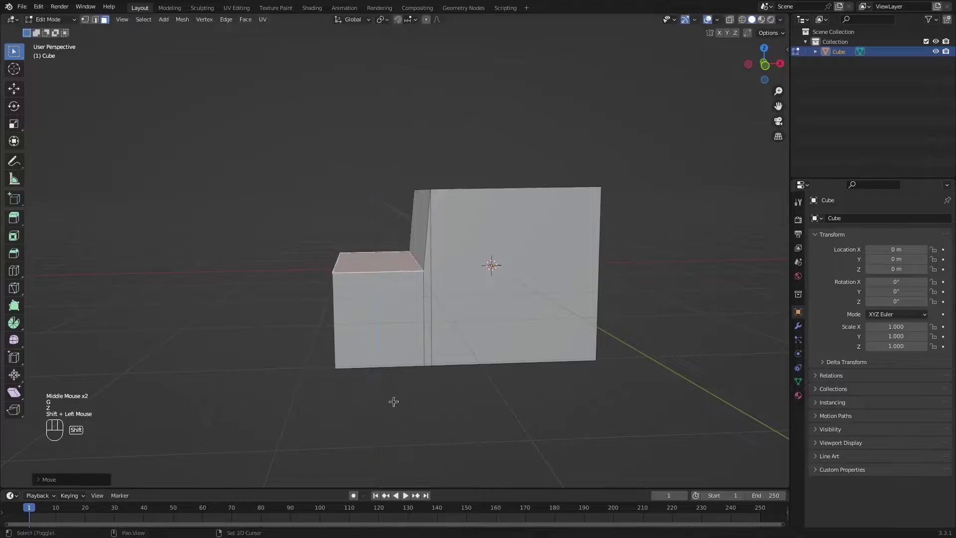
Step: Raise all the bottom faces of the body together along Z to reduce its height
{"action": "middle_click_drag", "start_coordinate": [392, 399], "coordinate": [264, 312]}
{"action": "scroll", "coordinate": [264, 312], "scroll_direction": "down", "scroll_amount": 1}
{"action": "middle_click_drag", "start_coordinate": [263, 312], "coordinate": [374, 357]}
{"action": "middle_click_drag", "start_coordinate": [373, 357], "coordinate": [311, 368], "text": "shift"}
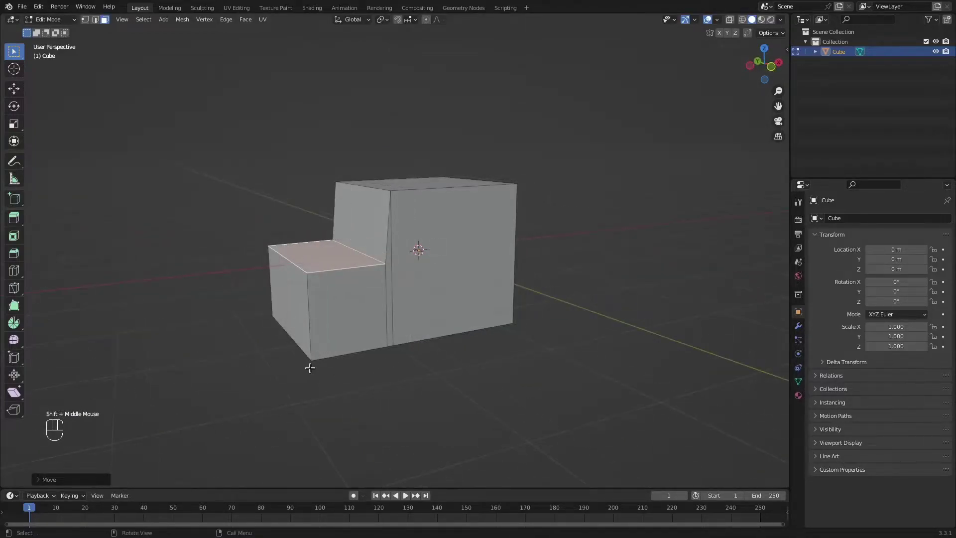
{"action": "middle_click_drag", "start_coordinate": [369, 349], "coordinate": [395, 330]}
{"action": "left_click", "coordinate": [328, 308]}
{"action": "left_click", "coordinate": [341, 297], "text": "shift"}
{"action": "left_click", "coordinate": [383, 298], "text": "shift"}
{"action": "key", "text": "g"}
{"action": "key", "text": "z"}
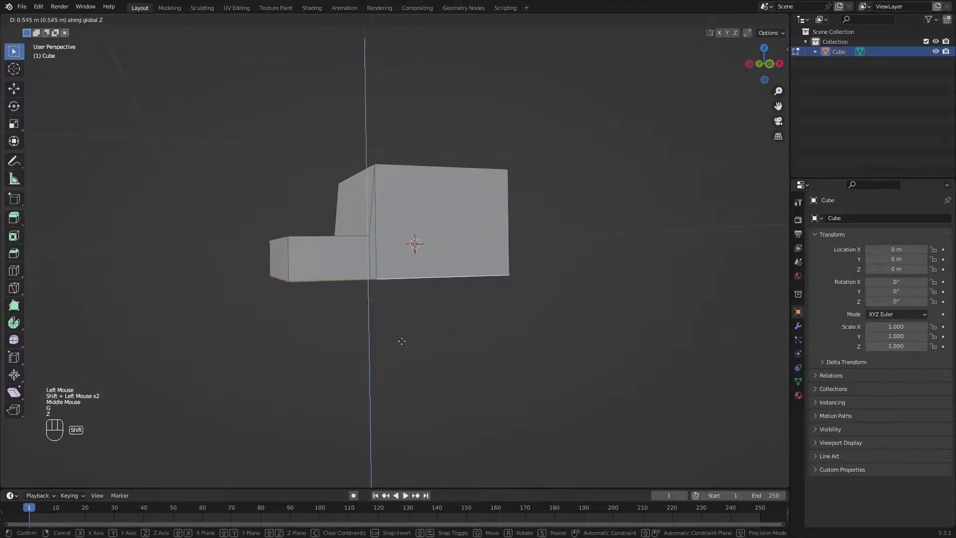
{"action": "left_click", "coordinate": [401, 276], "text": "shift"}
Step: Lower the cabin's roof face along Z
{"action": "middle_click_drag", "start_coordinate": [401, 276], "coordinate": [398, 329], "text": "shift"}
{"action": "middle_click_drag", "start_coordinate": [397, 329], "coordinate": [388, 363]}
{"action": "left_click", "coordinate": [389, 273]}
{"action": "middle_click_drag", "start_coordinate": [389, 273], "coordinate": [386, 267]}
{"action": "scroll", "coordinate": [386, 268], "scroll_direction": "up", "scroll_amount": 1}
{"action": "key", "text": "g"}
{"action": "key", "text": "z"}
{"action": "left_click", "coordinate": [384, 373], "text": "shift"}
{"action": "middle_click_drag", "start_coordinate": [384, 373], "coordinate": [384, 276], "text": "shift"}
{"action": "scroll", "coordinate": [384, 276], "scroll_direction": "down", "scroll_amount": 1, "text": "shift"}
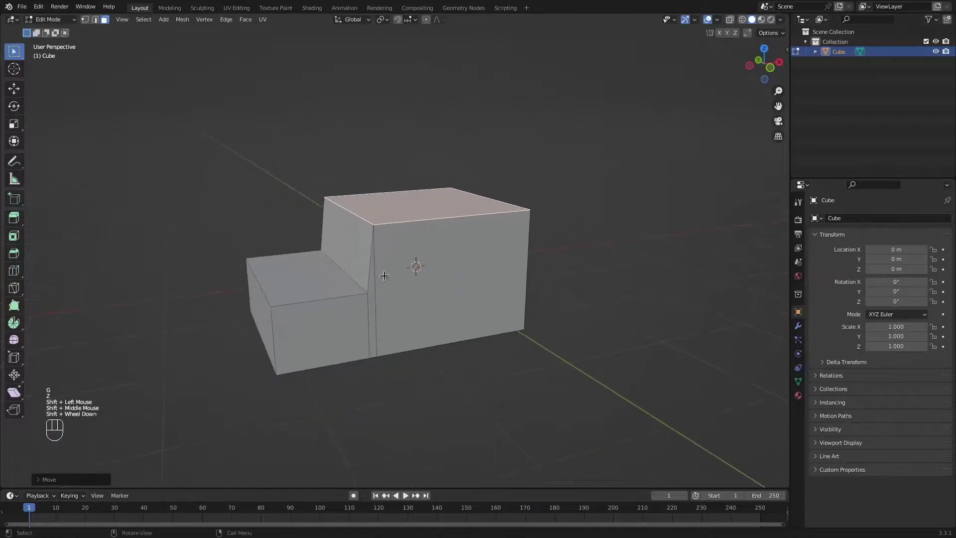
Step: Return to Object Mode and raise the whole body along Z to about 0.658 m
{"action": "key", "text": "ctrl+Tab"}
{"action": "middle_click_drag", "start_coordinate": [322, 297], "coordinate": [331, 297]}
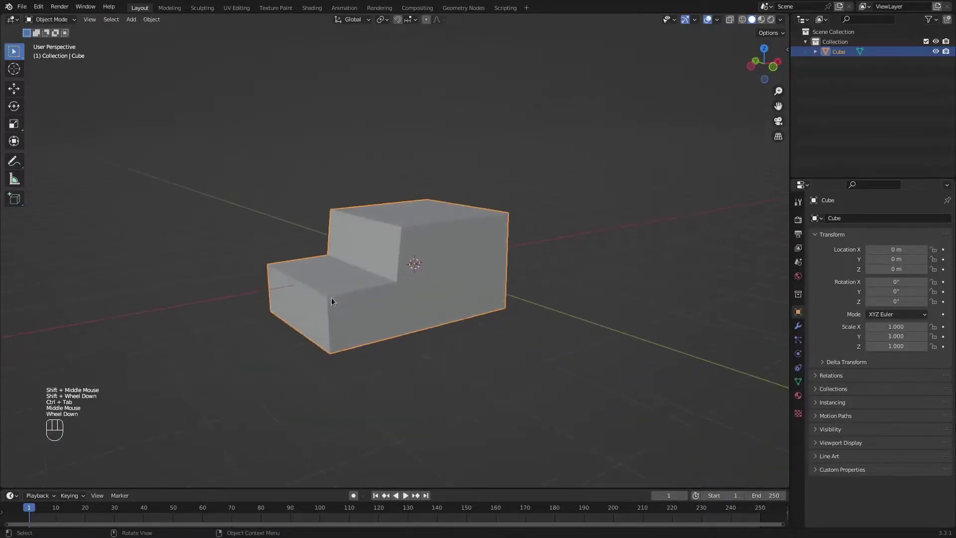
{"action": "scroll", "coordinate": [330, 297], "scroll_direction": "down", "scroll_amount": 1}
{"action": "key", "text": "g"}
{"action": "key", "text": "z"}
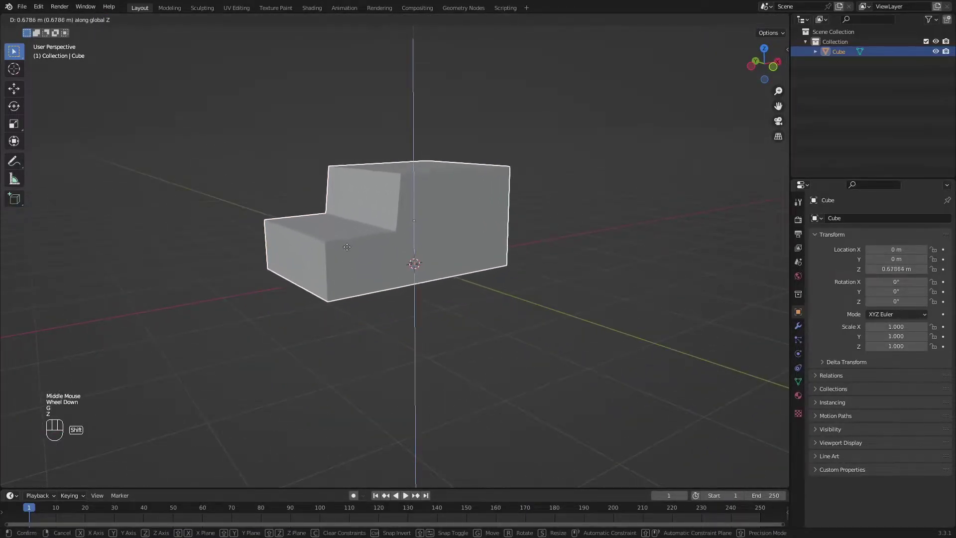
Step: In Edit Mode, move the front face outward along X to lengthen the hood
{"action": "middle_click_drag", "start_coordinate": [350, 310], "coordinate": [333, 322]}
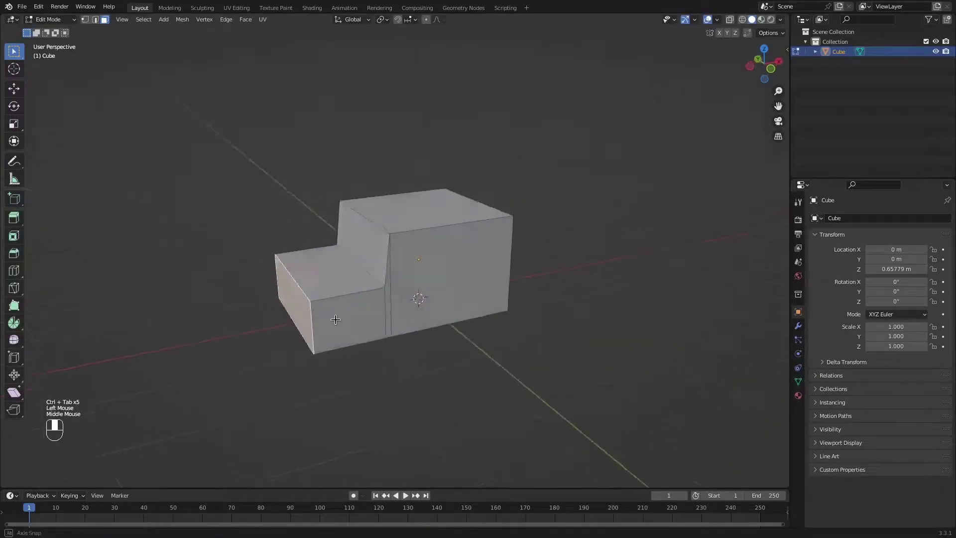
{"action": "key", "text": "g"}
{"action": "key", "text": "x"}
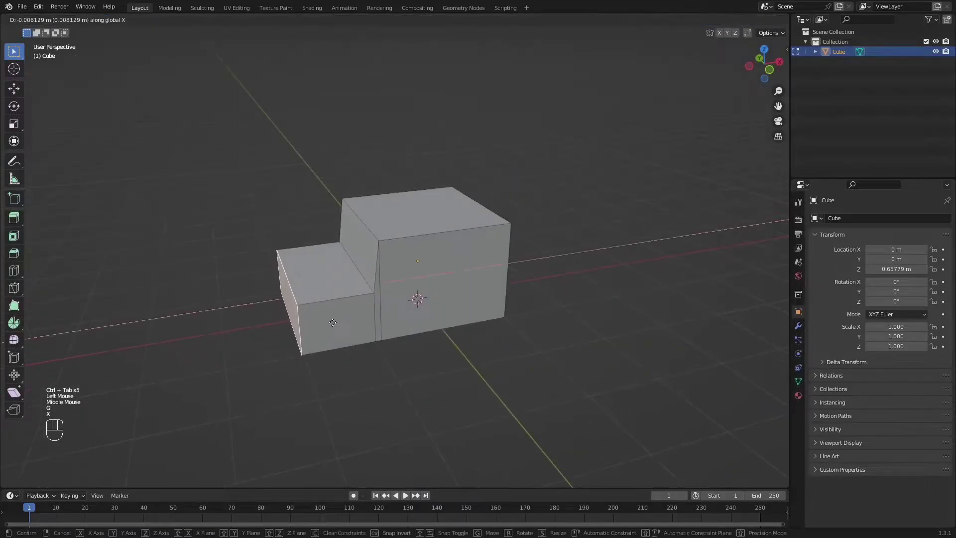
{"action": "left_click", "coordinate": [260, 336]}
{"action": "middle_click_drag", "start_coordinate": [260, 336], "coordinate": [368, 301]}
Step: Raise the edge where the hood meets the windshield along Z so the hood slopes down toward the front
{"action": "scroll", "coordinate": [343, 272], "scroll_direction": "up", "scroll_amount": 2}
{"action": "middle_click_drag", "start_coordinate": [367, 301], "coordinate": [400, 276]}
{"action": "key", "text": "2"}
{"action": "left_click", "coordinate": [398, 283]}
{"action": "key", "text": "g"}
{"action": "key", "text": "z"}
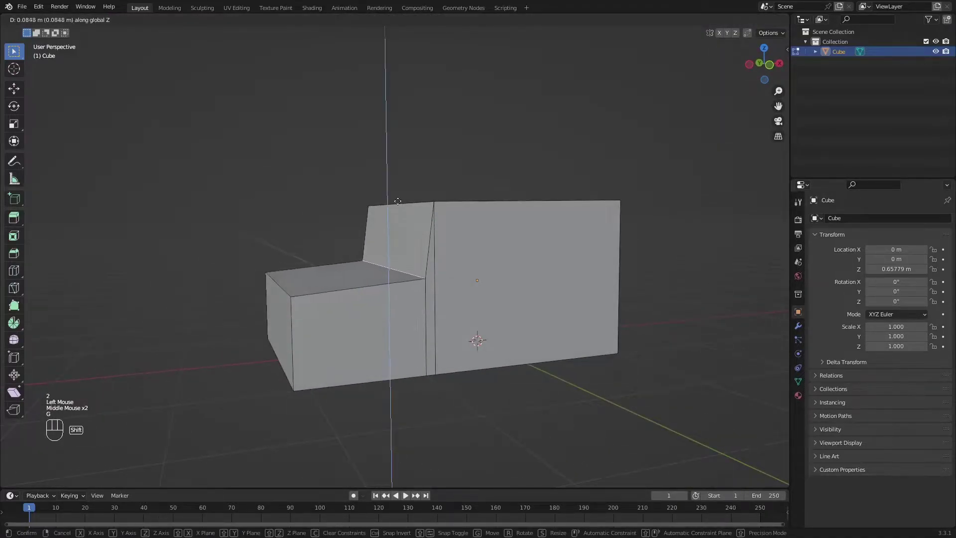
{"action": "left_click", "coordinate": [389, 158], "text": "shift"}
{"action": "middle_click_drag", "start_coordinate": [389, 158], "coordinate": [363, 221], "text": "shift"}
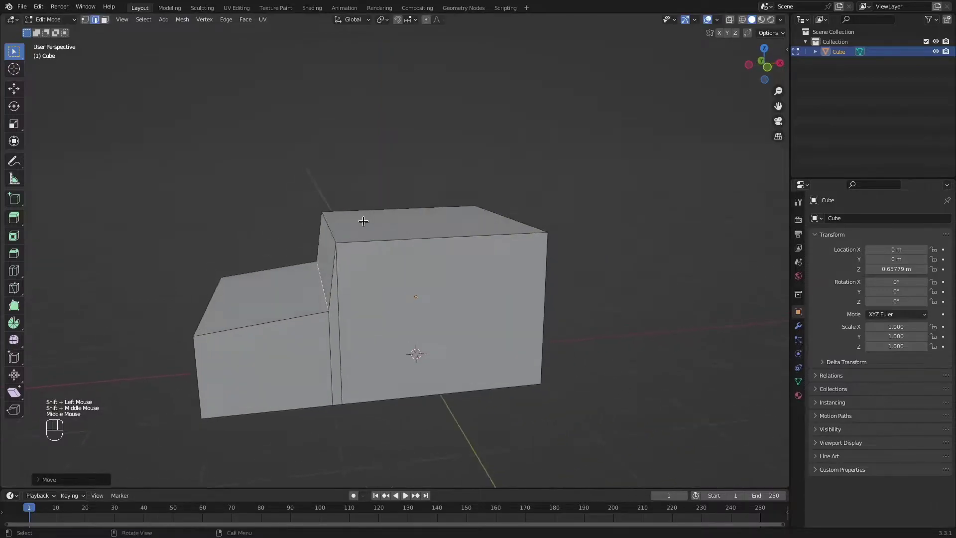
Step: Raise the rear edge of the roof slightly along Z
{"action": "left_click", "coordinate": [534, 210]}
{"action": "middle_click_drag", "start_coordinate": [534, 210], "coordinate": [554, 232]}
{"action": "key", "text": "g"}
{"action": "key", "text": "z"}
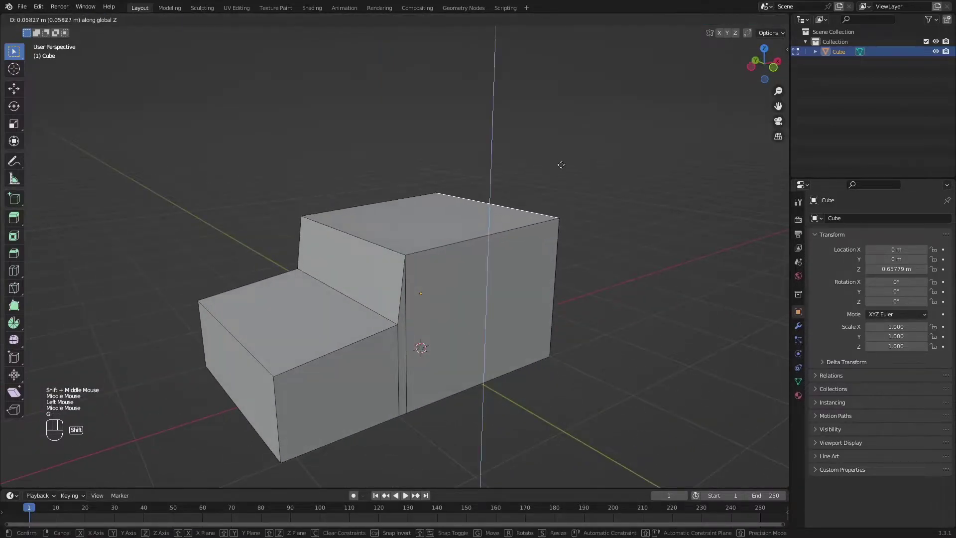
{"action": "left_click", "coordinate": [553, 126], "text": "shift"}
{"action": "middle_click_drag", "start_coordinate": [461, 272], "coordinate": [431, 217], "text": "shift"}
{"action": "scroll", "coordinate": [418, 239], "scroll_direction": "down", "scroll_amount": 1}
{"action": "middle_click_drag", "start_coordinate": [404, 261], "coordinate": [401, 377]}
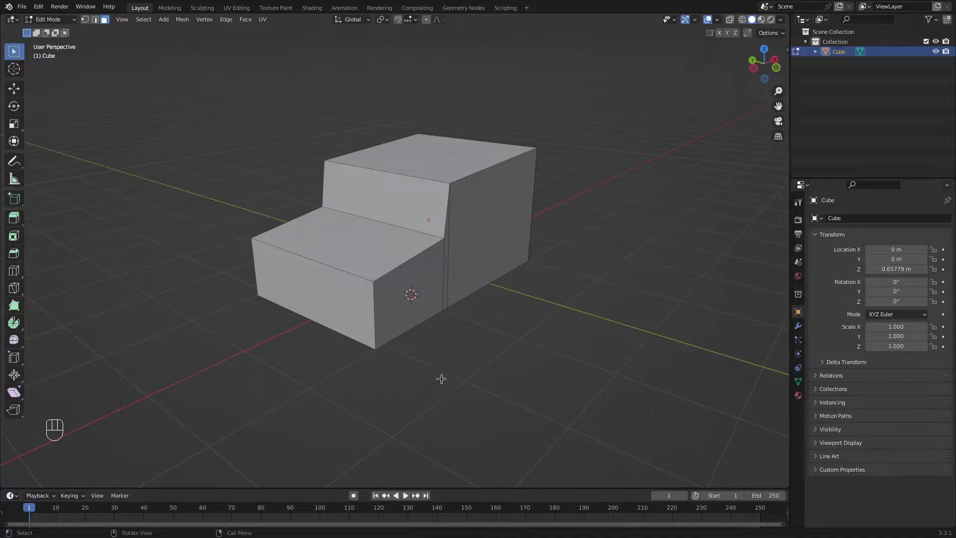
Step: Add a centred lengthwise loop cut that divides the body into two halves
{"action": "middle_click_drag", "start_coordinate": [346, 330], "coordinate": [339, 279]}
{"action": "key", "text": "ctrl+r"}
{"action": "left_click", "coordinate": [340, 279]}
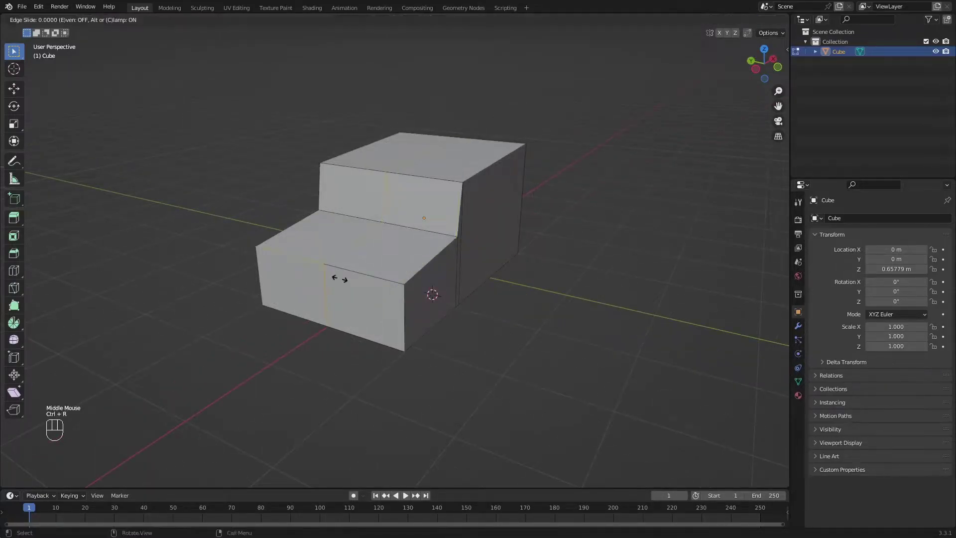
{"action": "right_click", "coordinate": [348, 271]}
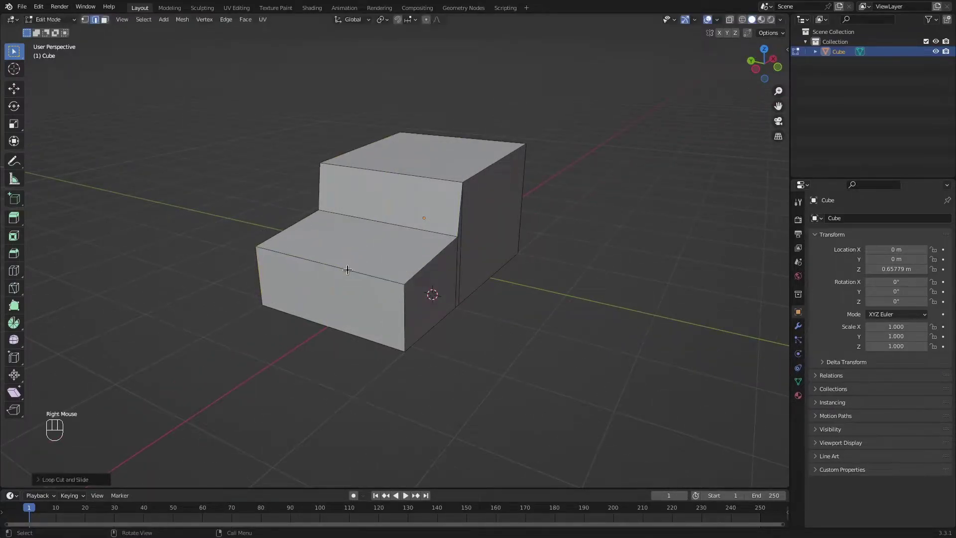
Step: Delete the vertices of the three side faces on one side, leaving only half of the body
{"action": "middle_click_drag", "start_coordinate": [326, 274], "coordinate": [433, 275]}
{"action": "key", "text": "3"}
{"action": "left_click", "coordinate": [430, 284]}
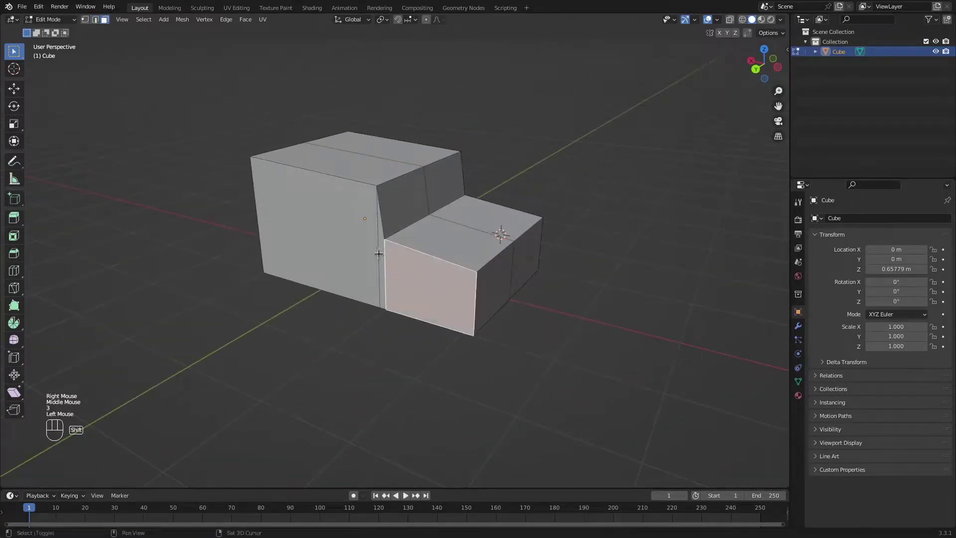
{"action": "left_click", "coordinate": [380, 253], "text": "shift"}
{"action": "left_click", "coordinate": [353, 253], "text": "shift"}
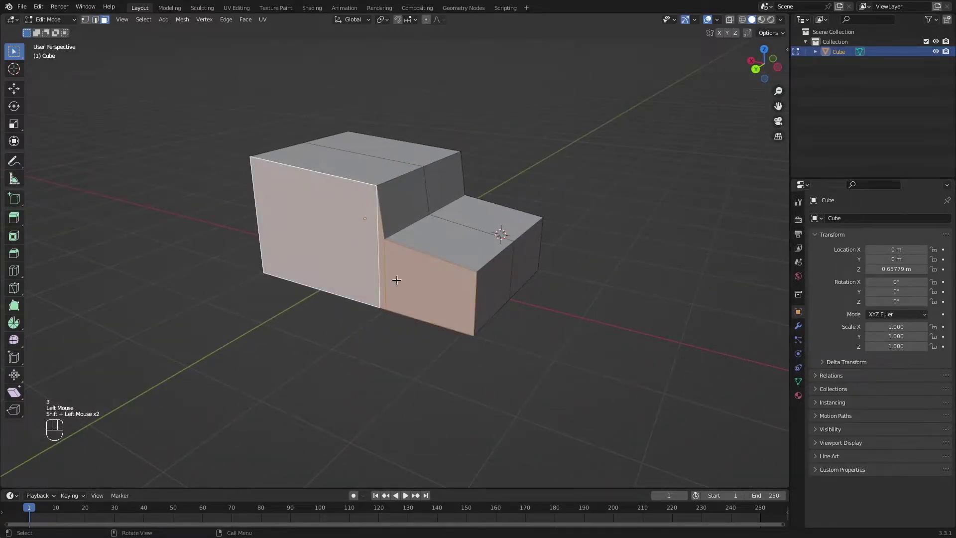
{"action": "middle_click_drag", "start_coordinate": [421, 269], "coordinate": [375, 283]}
{"action": "key", "text": "x"}
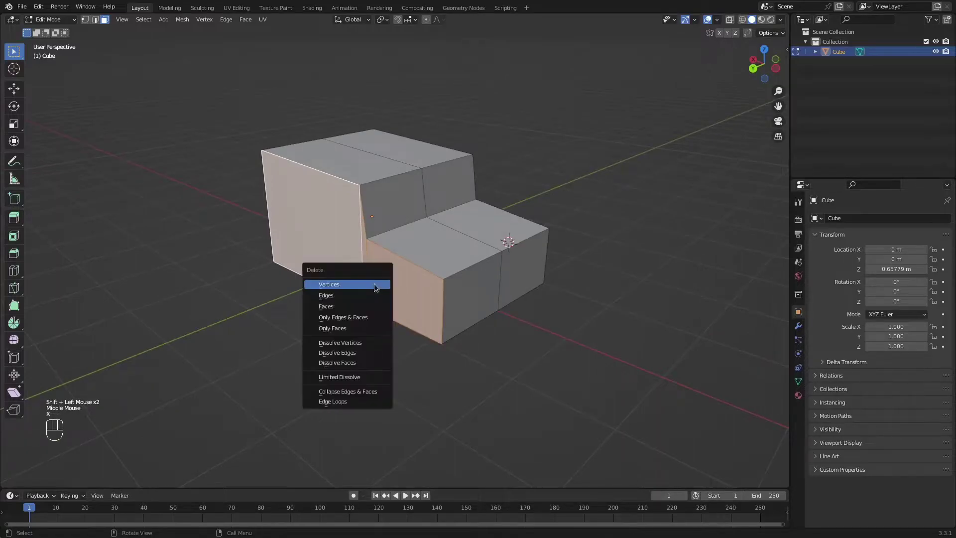
{"action": "left_click", "coordinate": [349, 283]}
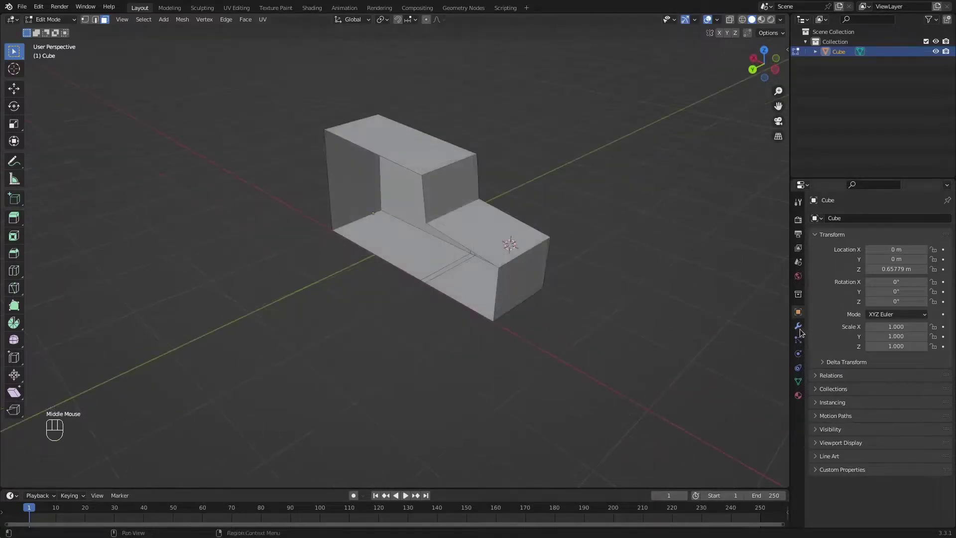
Step: Add a Mirror modifier to the half body across the Y axis only, with Clipping enabled
{"action": "left_click", "coordinate": [798, 327]}
{"action": "left_click", "coordinate": [831, 218]}
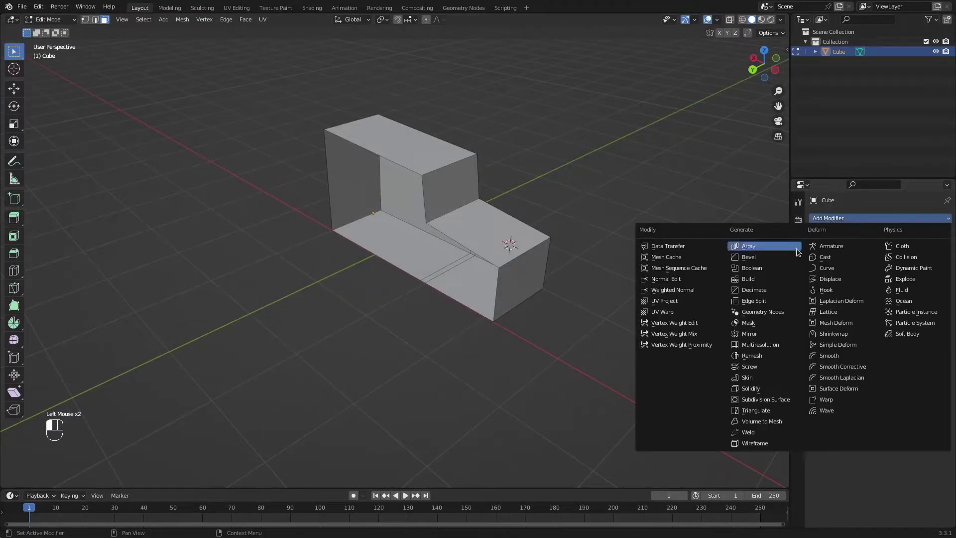
{"action": "left_click", "coordinate": [774, 339]}
{"action": "middle_click_drag", "start_coordinate": [640, 206], "coordinate": [598, 219]}
{"action": "scroll", "coordinate": [597, 219], "scroll_direction": "up", "scroll_amount": 1}
{"action": "middle_click_drag", "start_coordinate": [597, 219], "coordinate": [506, 253], "text": "shift"}
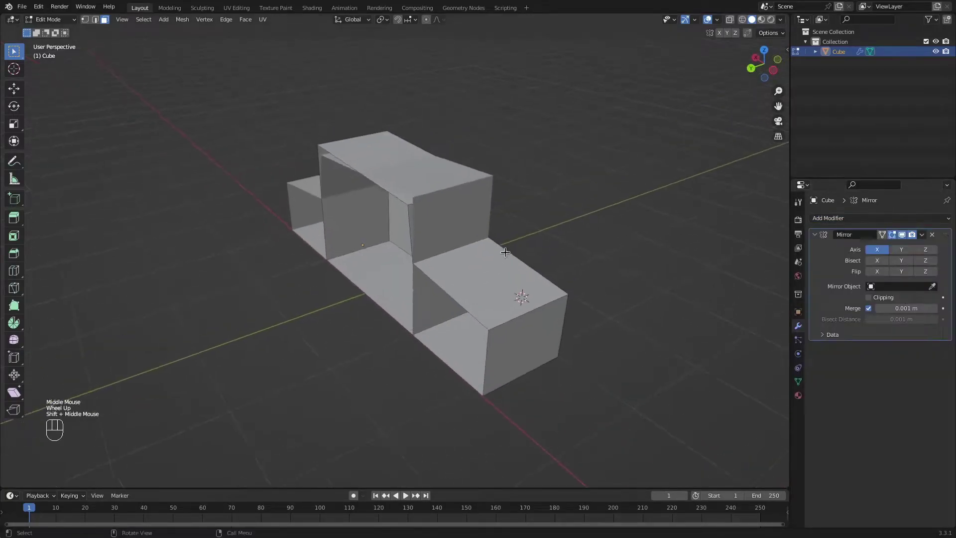
{"action": "left_click", "coordinate": [903, 249]}
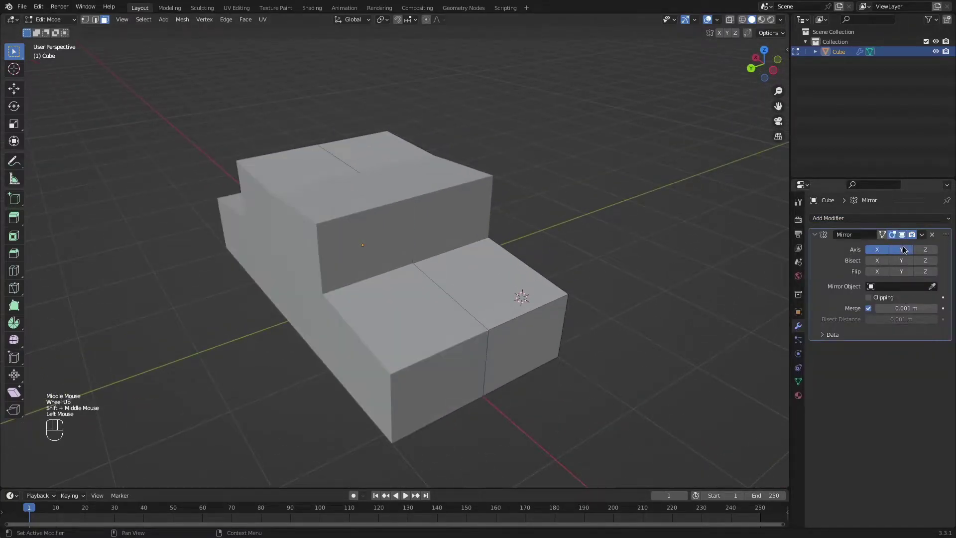
{"action": "left_click", "coordinate": [877, 249]}
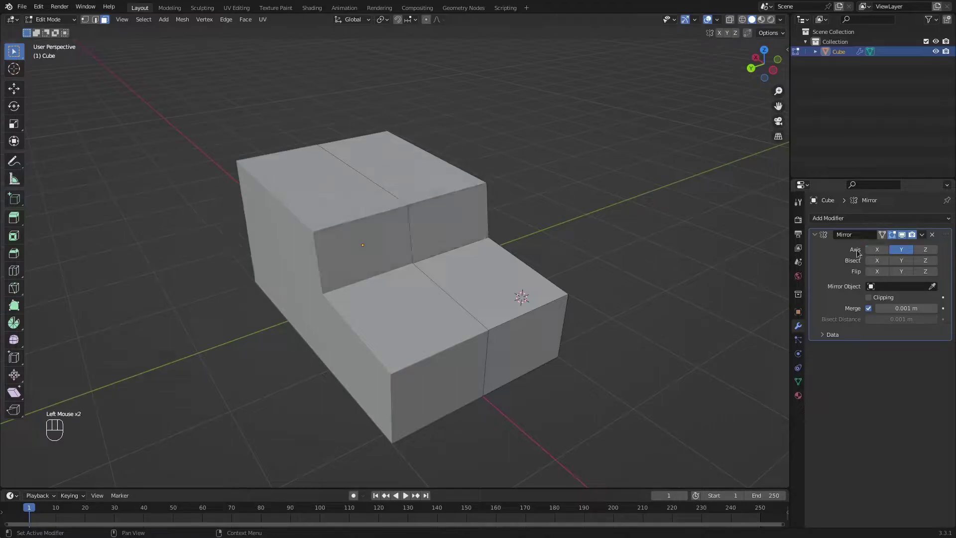
{"action": "scroll", "coordinate": [586, 239], "scroll_direction": "down", "scroll_amount": 1}
{"action": "middle_click_drag", "start_coordinate": [586, 239], "coordinate": [553, 228]}
{"action": "left_click", "coordinate": [868, 297]}
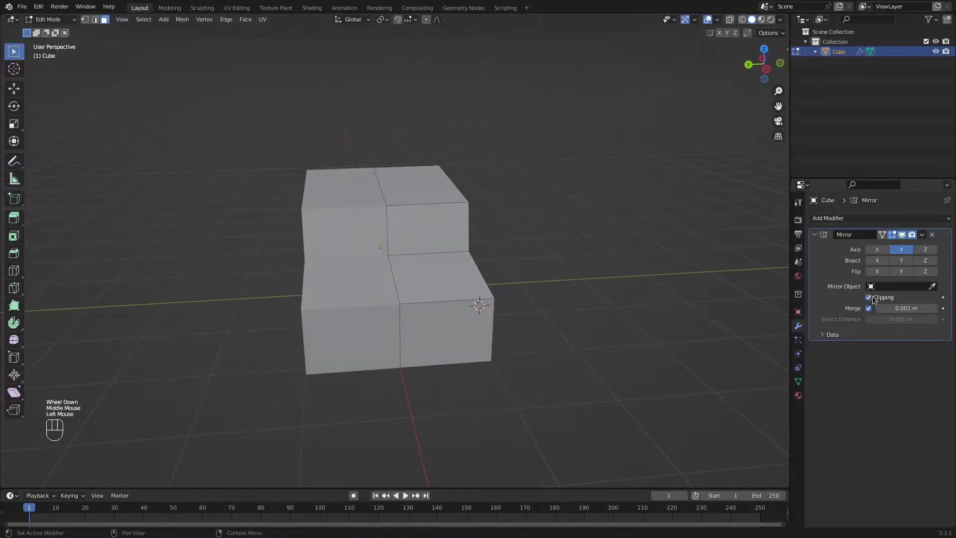
Step: Add a cylinder to the body mesh at the 3D cursor
{"action": "middle_click_drag", "start_coordinate": [498, 279], "coordinate": [386, 251]}
{"action": "scroll", "coordinate": [399, 261], "scroll_direction": "up", "scroll_amount": 1}
{"action": "key", "text": "shift+a"}
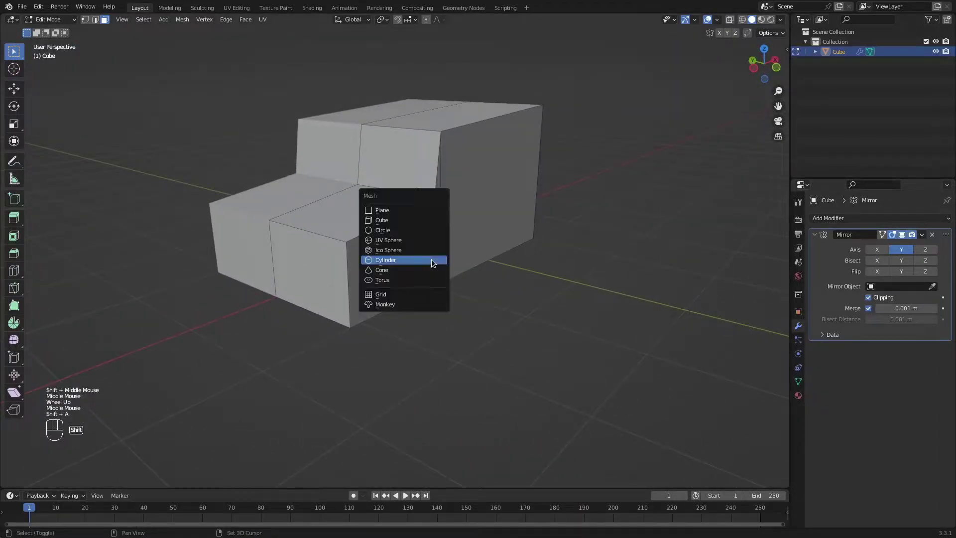
{"action": "left_click", "coordinate": [432, 263]}
{"action": "middle_click_drag", "start_coordinate": [432, 263], "coordinate": [477, 249]}
{"action": "middle_click_drag", "start_coordinate": [478, 249], "coordinate": [548, 239], "text": "shift"}
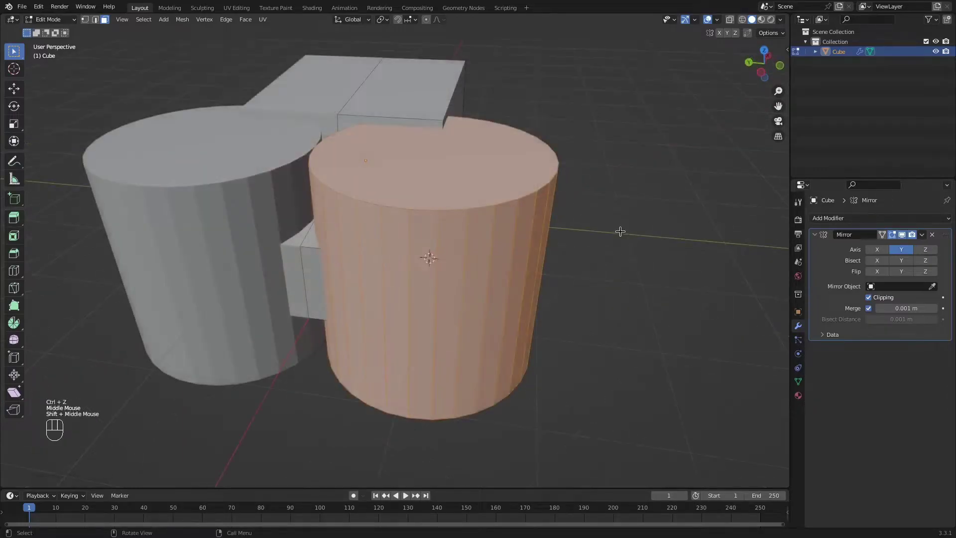
{"action": "key", "text": "s"}
{"action": "left_click", "coordinate": [562, 237]}
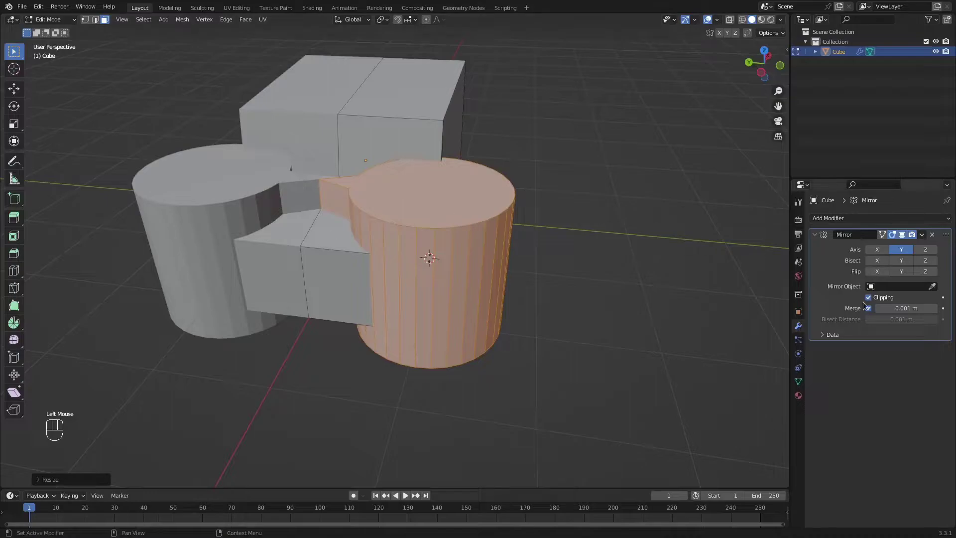
{"action": "key", "text": "ctrl+z"}
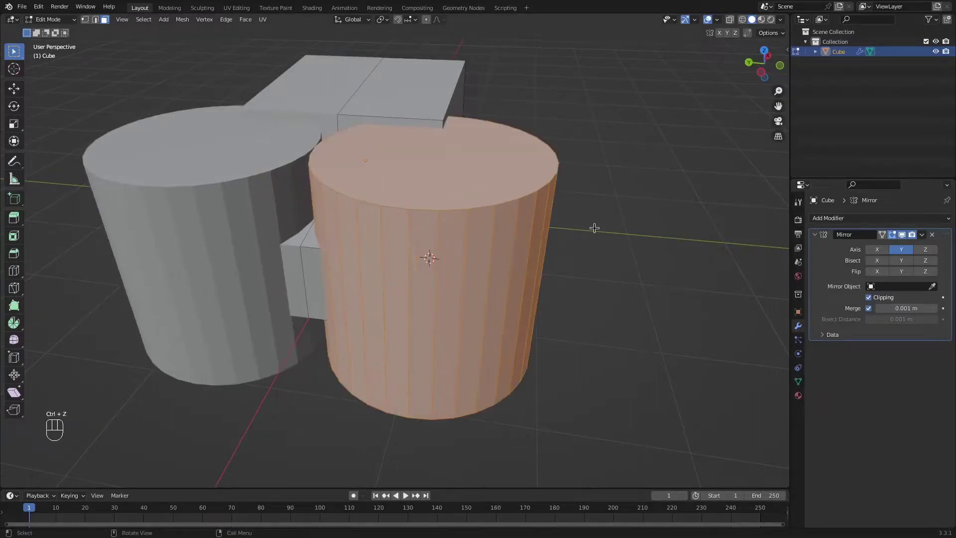
Step: Scale the cylinder down with the Mirror modifier's Clipping turned off, and turn Clipping back on
{"action": "key", "text": "s"}
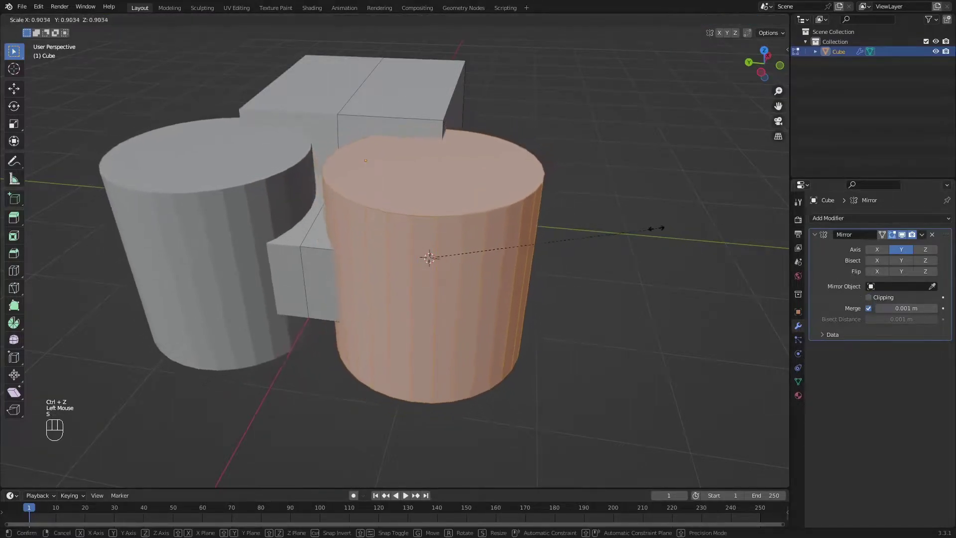
{"action": "left_click", "coordinate": [516, 228]}
{"action": "mouse_move", "coordinate": [516, 228]}
{"action": "middle_mouse_down", "text": "shift"}
{"action": "mouse_move", "coordinate": [620, 204]}
{"action": "mouse_move", "coordinate": [561, 228]}
{"action": "mouse_move", "coordinate": [516, 228]}
{"action": "middle_mouse_up", "text": "shift"}
{"action": "left_click", "coordinate": [886, 298]}
{"action": "scroll", "coordinate": [516, 229], "scroll_direction": "up", "scroll_amount": 1}
Step: Rotate the cylinder 90° about the X axis and scale it down to front wheel size
{"action": "type", "text": "rx"}
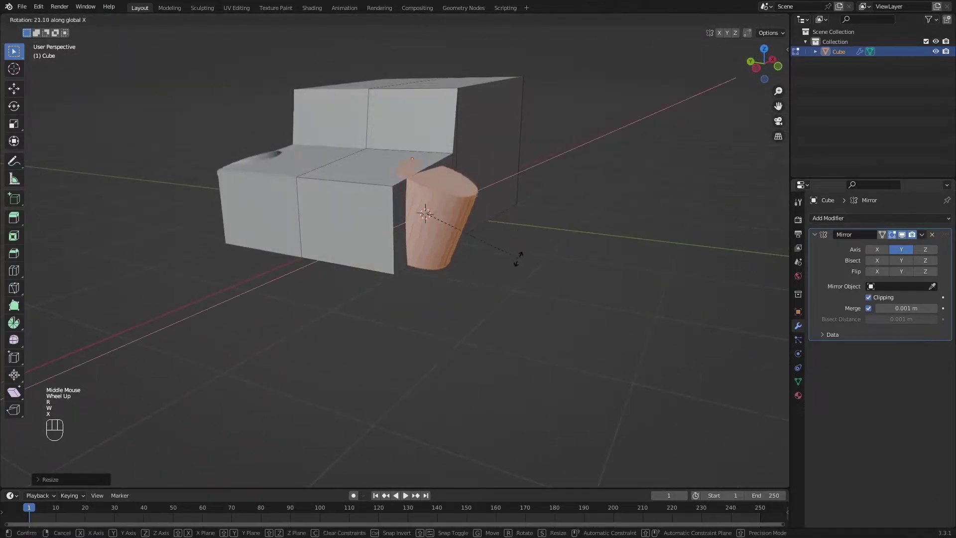
{"action": "type", "text": "90"}
{"action": "key", "text": "KP_Enter"}
{"action": "middle_click_drag", "start_coordinate": [519, 266], "coordinate": [483, 239], "text": "shift"}
{"action": "key", "text": "s"}
{"action": "left_click", "coordinate": [458, 254]}
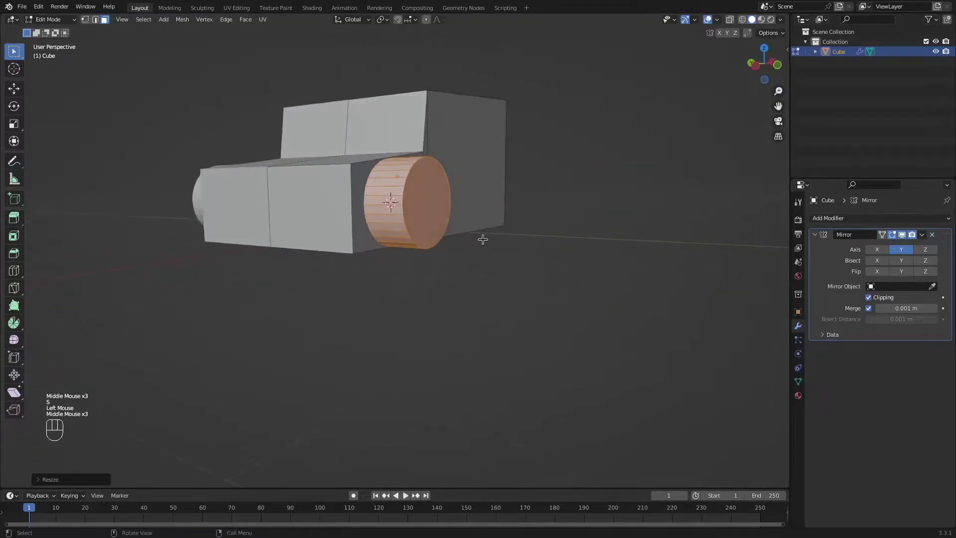
Step: Lower the wheel cylinder about 0.12 m along the Z axis
{"action": "key", "text": "g"}
{"action": "key", "text": "z"}
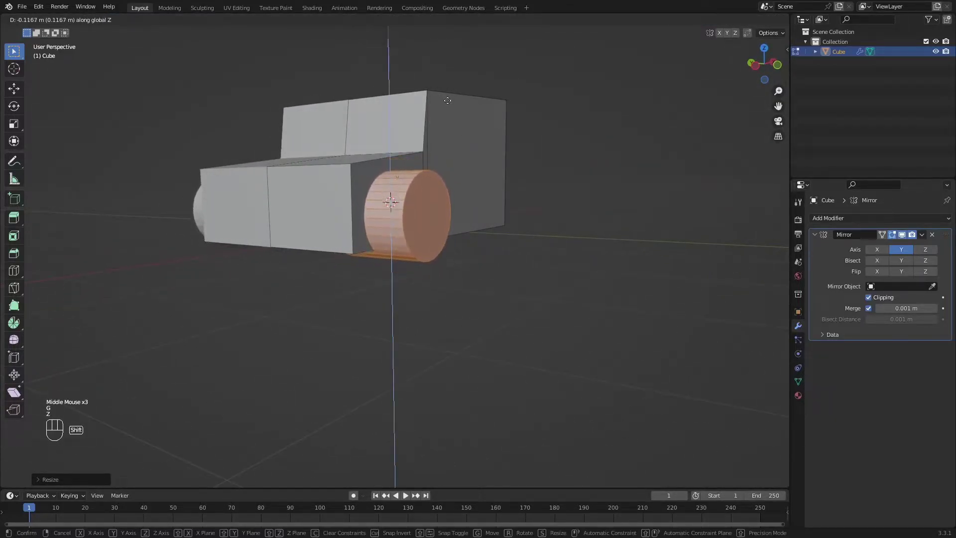
{"action": "left_click", "coordinate": [447, 101], "text": "shift"}
{"action": "middle_click_drag", "start_coordinate": [447, 100], "coordinate": [403, 265]}
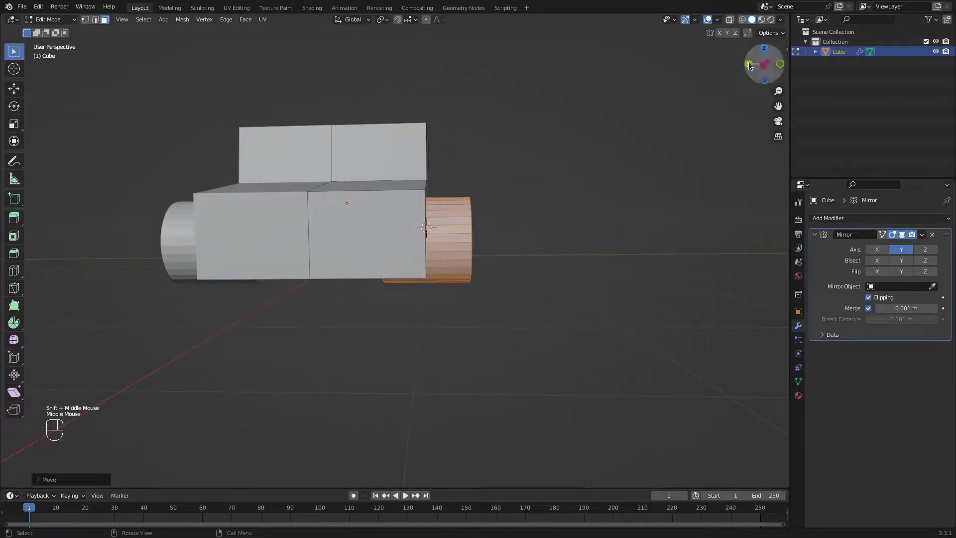
Step: Flatten the wheel cylinder along the Y axis to about 0.28 of its width
{"action": "key", "text": "s"}
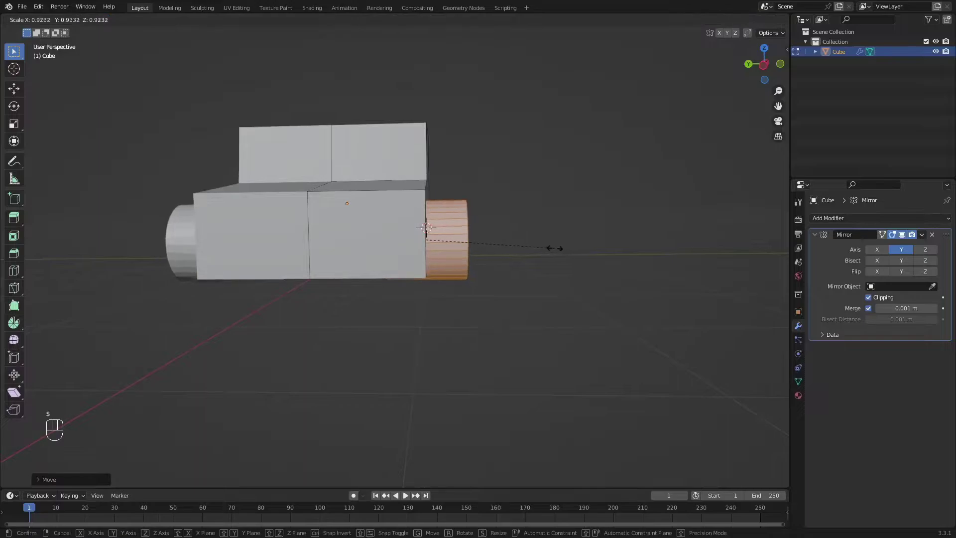
{"action": "key", "text": "y"}
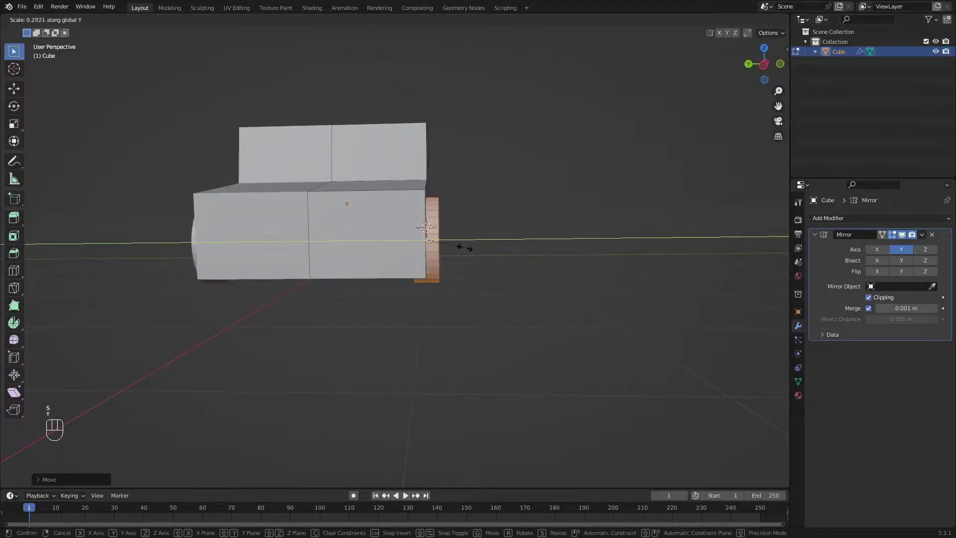
{"action": "left_click", "coordinate": [472, 246], "text": "shift"}
{"action": "middle_click_drag", "start_coordinate": [472, 245], "coordinate": [552, 226]}
{"action": "scroll", "coordinate": [526, 270], "scroll_direction": "down", "scroll_amount": 1}
{"action": "key", "text": "s"}
{"action": "key", "text": "x"}
{"action": "key", "text": "y"}
{"action": "left_click", "coordinate": [506, 261]}
{"action": "scroll", "coordinate": [552, 226], "scroll_direction": "up", "scroll_amount": 1}
{"action": "middle_click_drag", "start_coordinate": [552, 227], "coordinate": [558, 222]}
{"action": "middle_click_drag", "start_coordinate": [522, 219], "coordinate": [467, 243]}
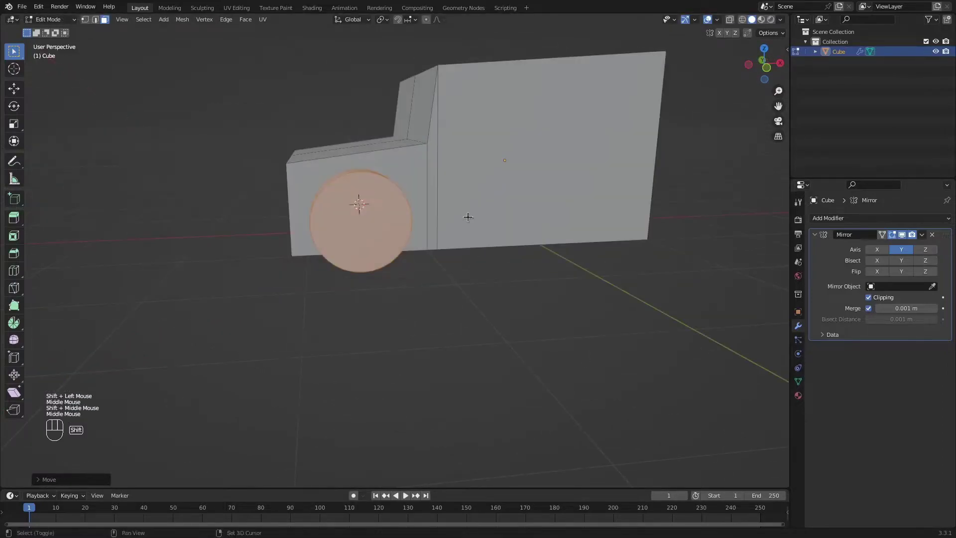
{"action": "middle_click_drag", "start_coordinate": [468, 244], "coordinate": [466, 239]}
Step: Lower the flattened wheel about 0.1 m further along the Z axis so it extends below the body
{"action": "key", "text": "g"}
{"action": "key", "text": "z"}
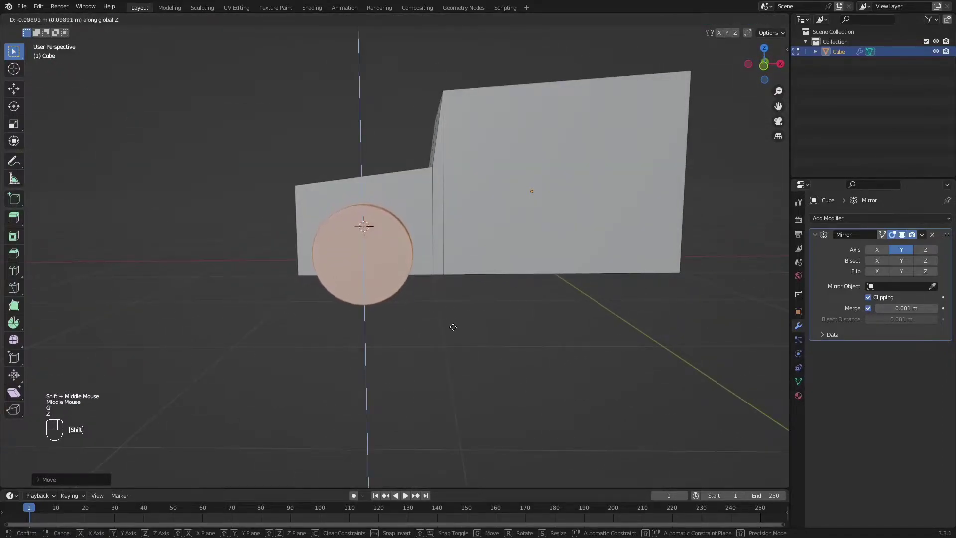
{"action": "left_click", "coordinate": [453, 326], "text": "shift"}
{"action": "scroll", "coordinate": [444, 288], "scroll_direction": "down", "scroll_amount": 1}
{"action": "middle_click_drag", "start_coordinate": [443, 288], "coordinate": [374, 310], "text": "shift"}
{"action": "middle_click_drag", "start_coordinate": [374, 310], "coordinate": [460, 326]}
{"action": "middle_click_drag", "start_coordinate": [461, 326], "coordinate": [418, 338]}
{"action": "middle_click_drag", "start_coordinate": [418, 339], "coordinate": [337, 324], "text": "shift"}
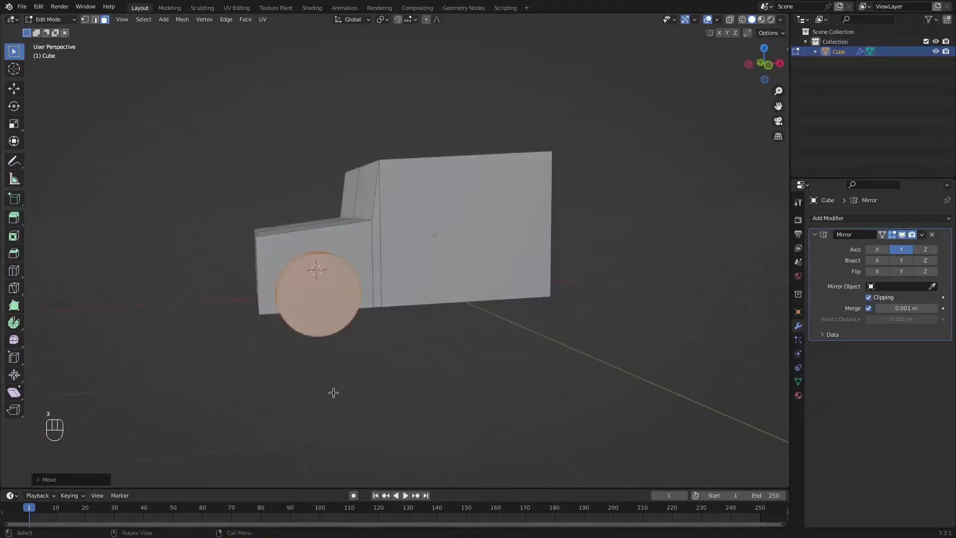
Step: Snap the 3D cursor to the centre of the wheel's outer face
{"action": "left_click", "coordinate": [320, 291]}
{"action": "middle_click_drag", "start_coordinate": [320, 290], "coordinate": [342, 301]}
{"action": "scroll", "coordinate": [349, 301], "scroll_direction": "up", "scroll_amount": 2}
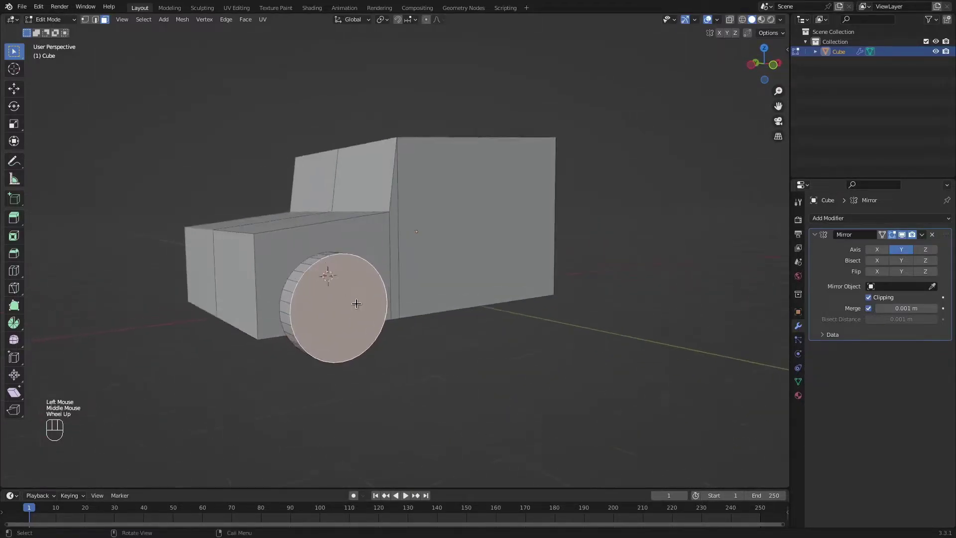
{"action": "key", "text": "shift+s"}
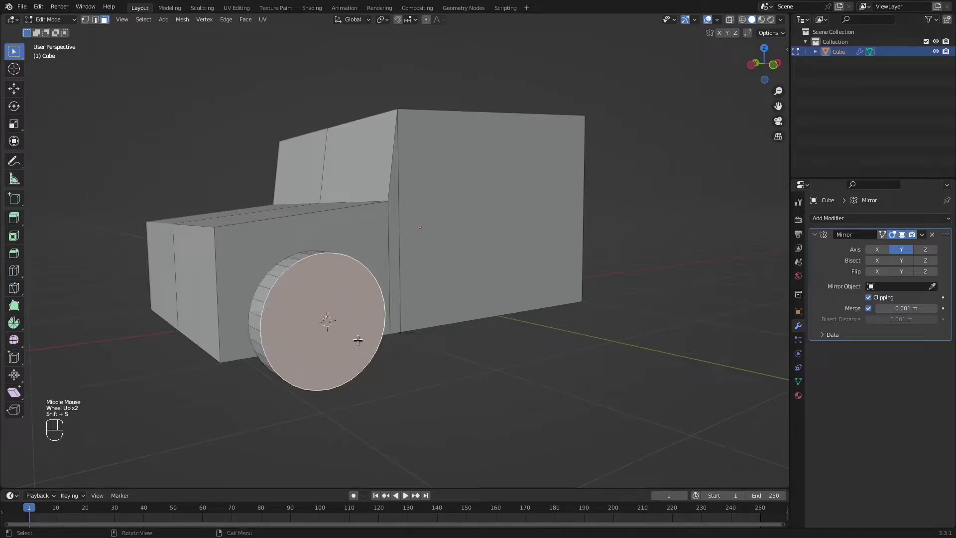
{"action": "middle_click_drag", "start_coordinate": [355, 339], "coordinate": [374, 301], "text": "shift"}
{"action": "scroll", "coordinate": [371, 298], "scroll_direction": "up", "scroll_amount": 1}
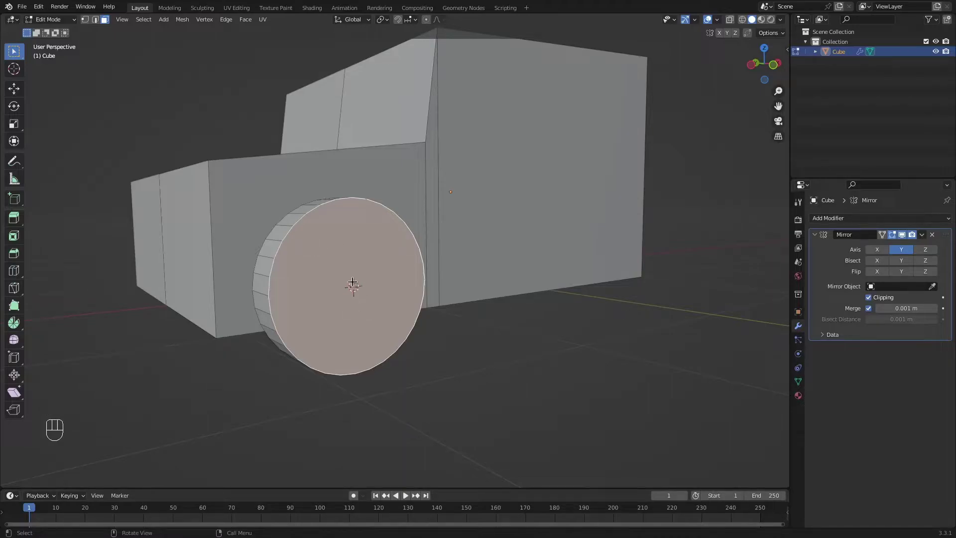
Step: Add a second cylinder at the wheel's centre and scale it down smaller than the wheel
{"action": "key", "text": "shift+a"}
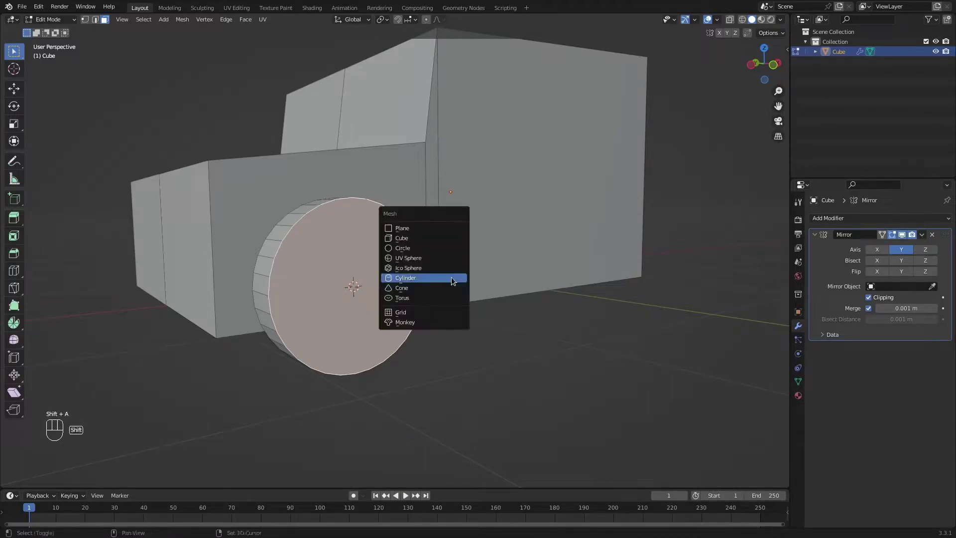
{"action": "left_click", "coordinate": [452, 280]}
{"action": "scroll", "coordinate": [450, 277], "scroll_direction": "down", "scroll_amount": 2}
{"action": "middle_click_drag", "start_coordinate": [418, 273], "coordinate": [572, 221]}
{"action": "key", "text": "s"}
{"action": "left_click", "coordinate": [450, 275]}
{"action": "key", "text": "s"}
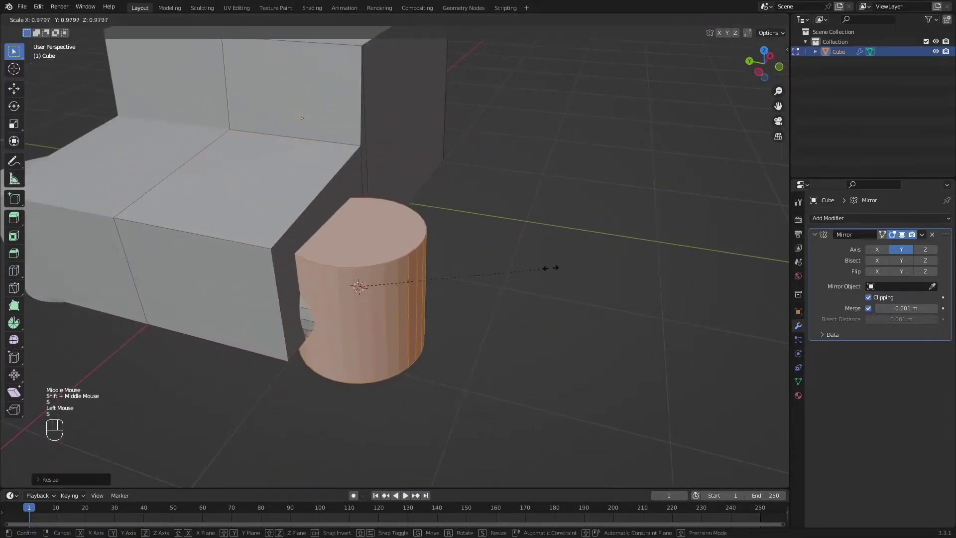
{"action": "left_click", "coordinate": [440, 275]}
{"action": "middle_click_drag", "start_coordinate": [441, 275], "coordinate": [476, 256]}
Step: Rotate the small cylinder 90° about the X axis and flatten it along the Y axis
{"action": "key", "text": "r"}
{"action": "key", "text": "x"}
{"action": "key", "text": "KP_9"}
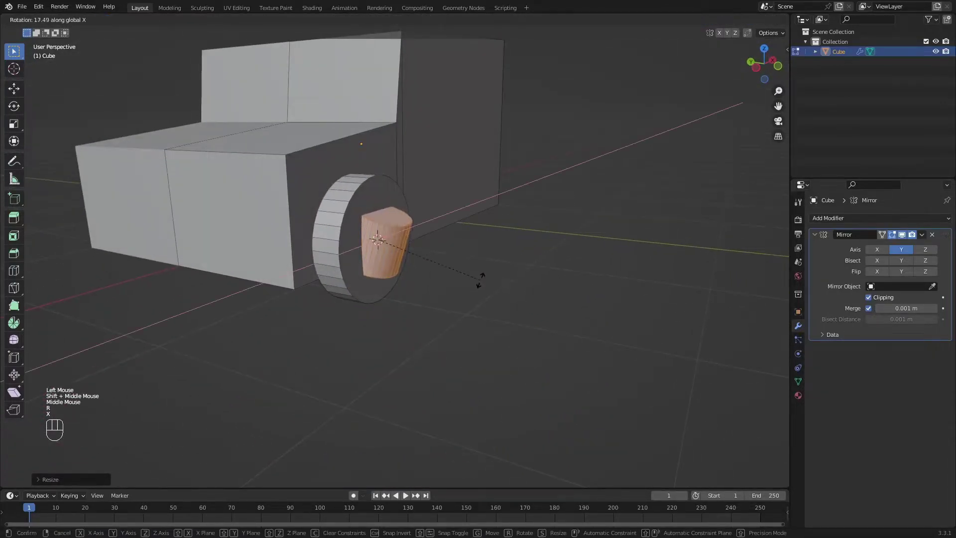
{"action": "key", "text": "KP_0"}
{"action": "key", "text": "y"}
{"action": "left_click", "coordinate": [480, 273]}
Step: Scale the small cylinder uniformly to form a hub in the middle of the wheel
{"action": "key", "text": "s"}
{"action": "left_click", "coordinate": [443, 252]}
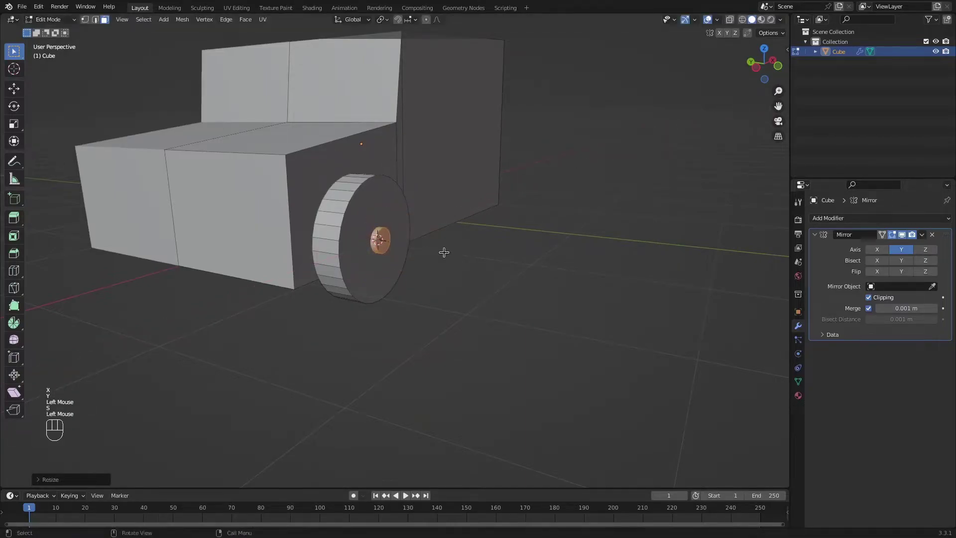
{"action": "middle_click_drag", "start_coordinate": [443, 252], "coordinate": [417, 257]}
{"action": "scroll", "coordinate": [417, 256], "scroll_direction": "up", "scroll_amount": 1}
{"action": "middle_click_drag", "start_coordinate": [417, 256], "coordinate": [432, 284]}
{"action": "key", "text": "s"}
{"action": "left_click", "coordinate": [462, 277], "text": "shift"}
{"action": "scroll", "coordinate": [410, 280], "scroll_direction": "down", "scroll_amount": 2}
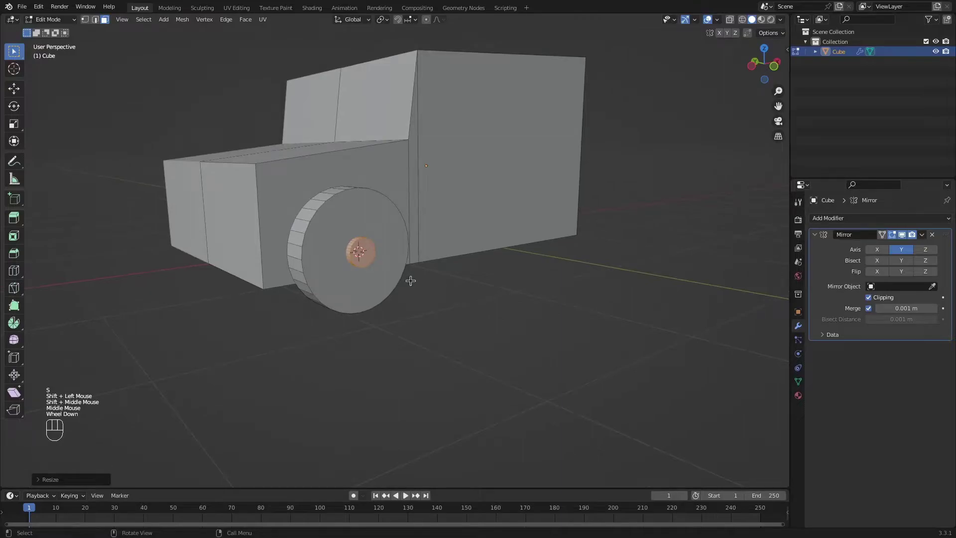
Step: Box-select the upper vertices of the hood, windshield base and roof in wireframe, and move them down about 0.08 m along Z
{"action": "scroll", "coordinate": [357, 283], "scroll_direction": "down", "scroll_amount": 3}
{"action": "middle_click_drag", "start_coordinate": [357, 282], "coordinate": [346, 267]}
{"action": "scroll", "coordinate": [354, 204], "scroll_direction": "up", "scroll_amount": 2}
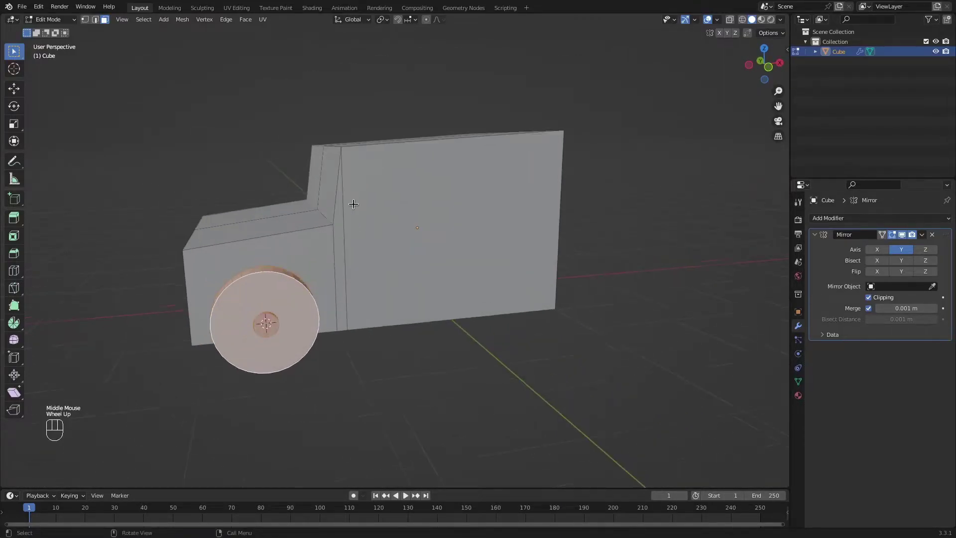
{"action": "left_click", "coordinate": [84, 22]}
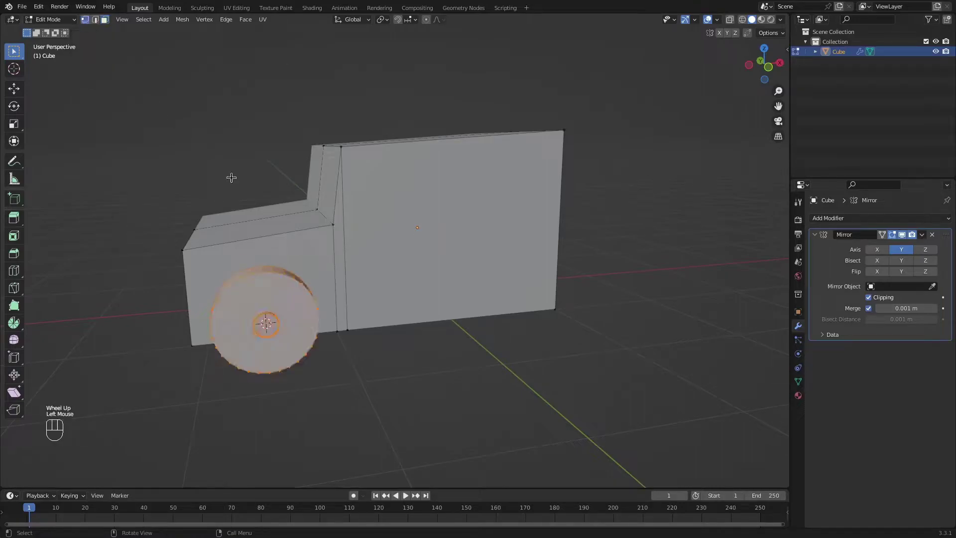
{"action": "key", "text": "z"}
{"action": "key", "text": "z"}
{"action": "left_click", "coordinate": [129, 175]}
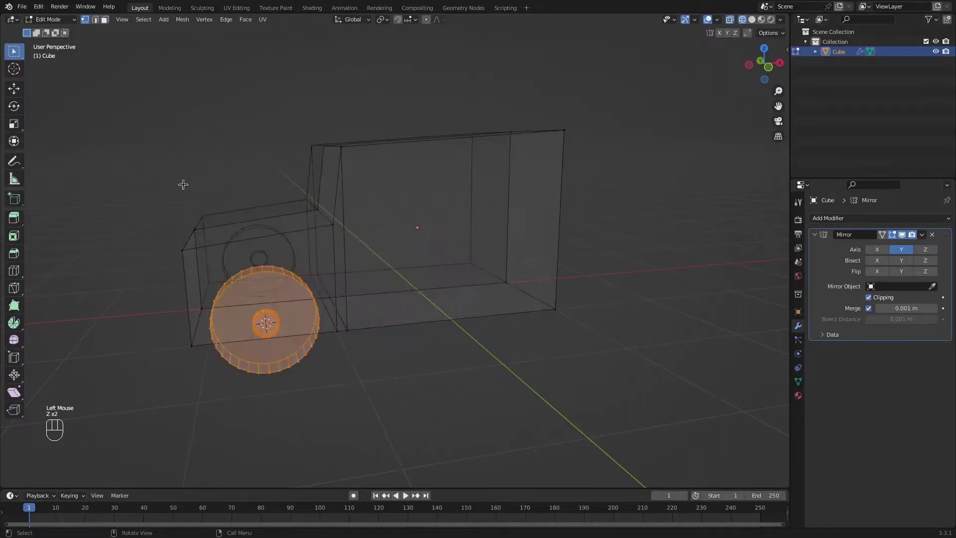
{"action": "middle_click_drag", "start_coordinate": [181, 184], "coordinate": [196, 175]}
{"action": "key", "text": "alt+a"}
{"action": "key", "text": "b"}
{"action": "left_click_drag", "start_coordinate": [163, 190], "coordinate": [223, 245]}
{"action": "key", "text": "b"}
{"action": "left_click_drag", "start_coordinate": [285, 185], "coordinate": [357, 252]}
{"action": "key", "text": "b"}
{"action": "left_click_drag", "start_coordinate": [308, 113], "coordinate": [624, 176]}
{"action": "key", "text": "z"}
{"action": "left_click", "coordinate": [689, 177]}
{"action": "key", "text": "g"}
{"action": "key", "text": "z"}
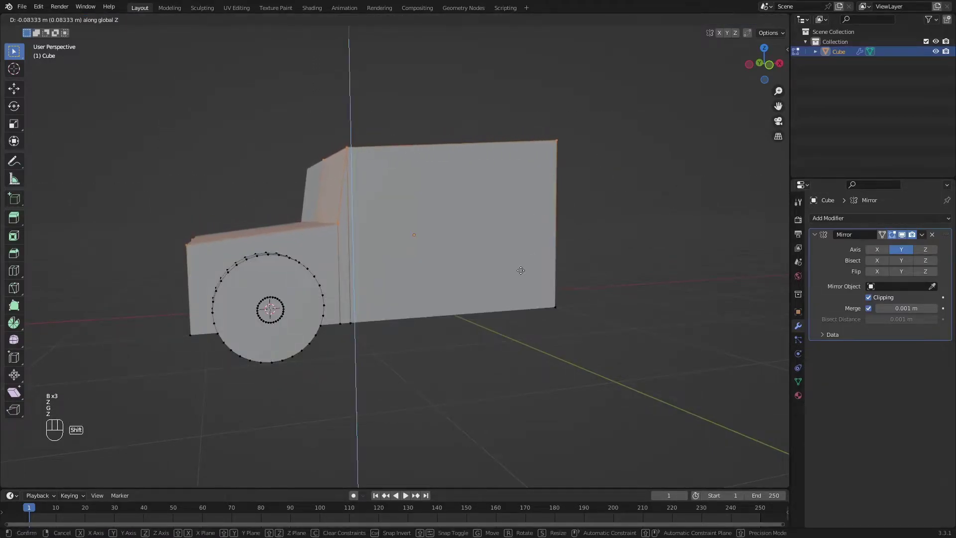
{"action": "left_click", "coordinate": [491, 248], "text": "shift"}
{"action": "middle_click_drag", "start_coordinate": [491, 247], "coordinate": [363, 189]}
Step: Select only the roof face and lower it along the Z axis
{"action": "key", "text": "z"}
{"action": "key", "text": "3"}
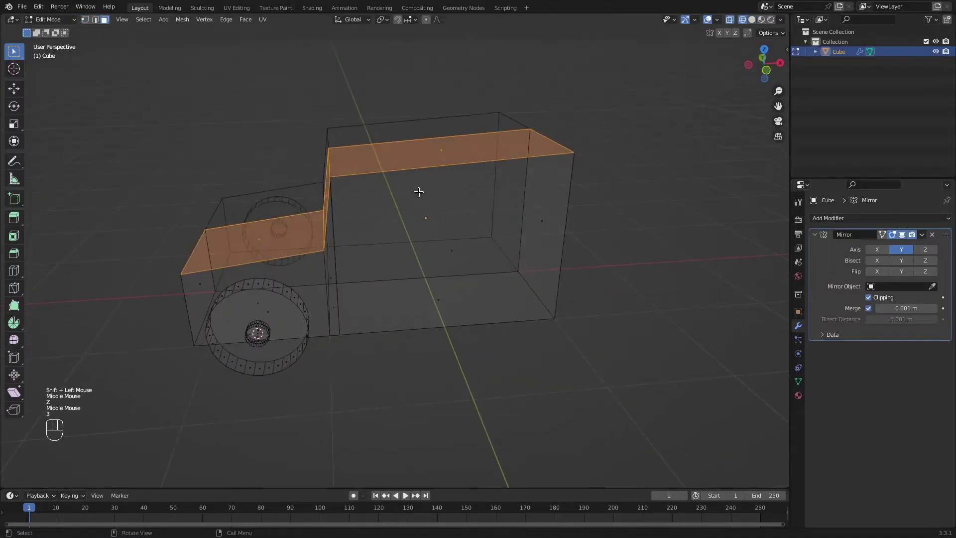
{"action": "key", "text": "z"}
{"action": "left_click", "coordinate": [438, 184]}
{"action": "middle_click_drag", "start_coordinate": [438, 184], "coordinate": [559, 136]}
{"action": "key", "text": "z"}
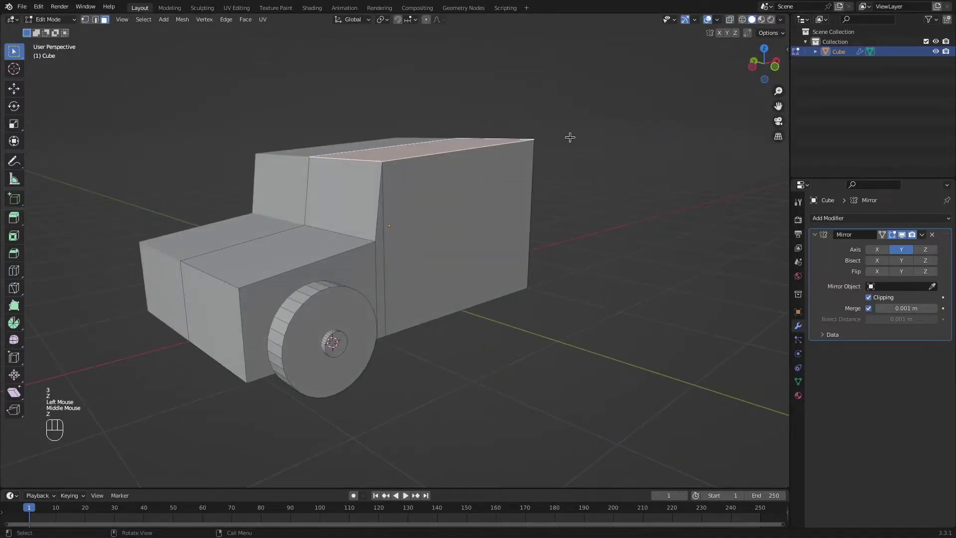
{"action": "key", "text": "g"}
{"action": "key", "text": "z"}
{"action": "left_click", "coordinate": [531, 244], "text": "ctrl"}
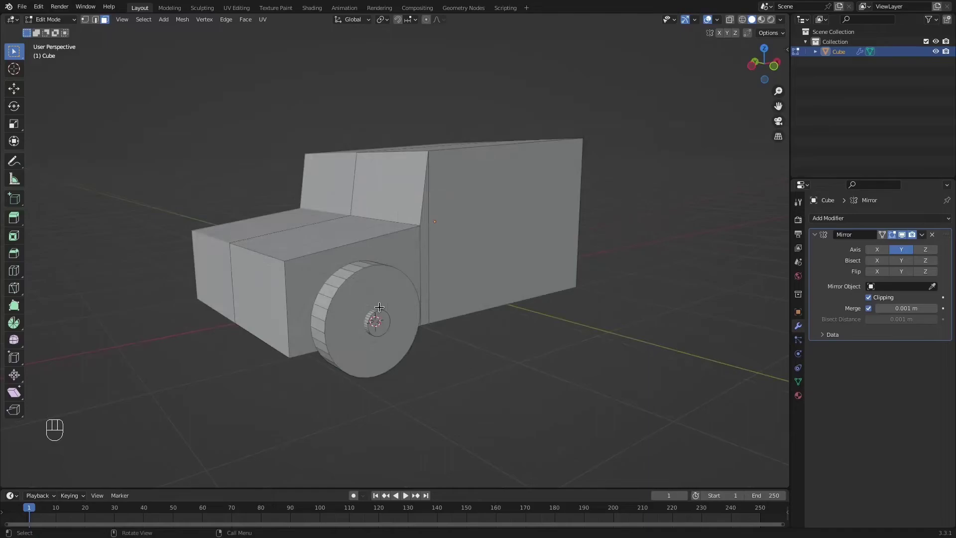
Step: Bevel the wheel's outer and inner circular faces with 5 segments and Clamp Overlap enabled to round the tyre
{"action": "middle_click_drag", "start_coordinate": [379, 307], "coordinate": [403, 253]}
{"action": "scroll", "coordinate": [383, 299], "scroll_direction": "up", "scroll_amount": 1}
{"action": "left_click", "coordinate": [377, 262]}
{"action": "left_click", "coordinate": [498, 253], "text": "shift"}
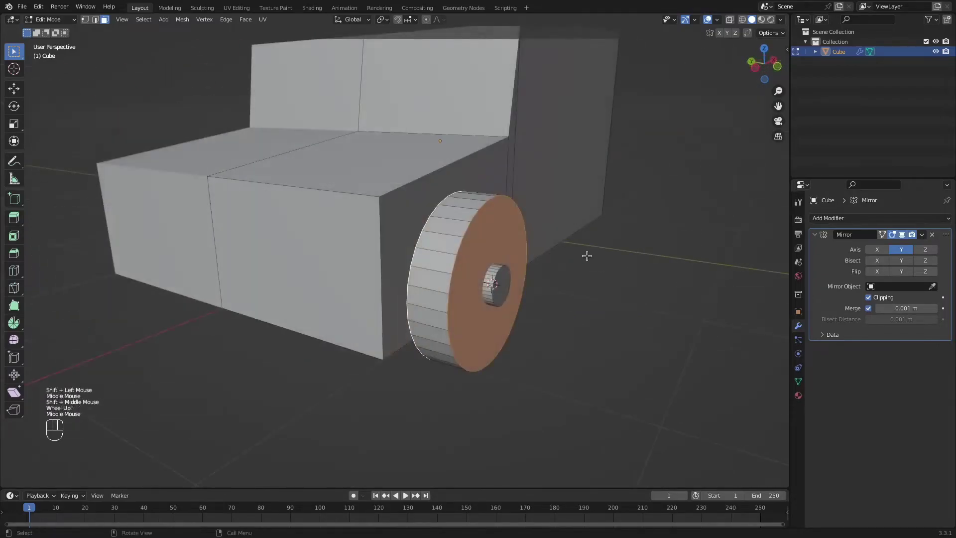
{"action": "scroll", "coordinate": [587, 256], "scroll_direction": "up", "scroll_amount": 1}
{"action": "middle_click_drag", "start_coordinate": [587, 256], "coordinate": [516, 271]}
{"action": "scroll", "coordinate": [516, 272], "scroll_direction": "down", "scroll_amount": 1}
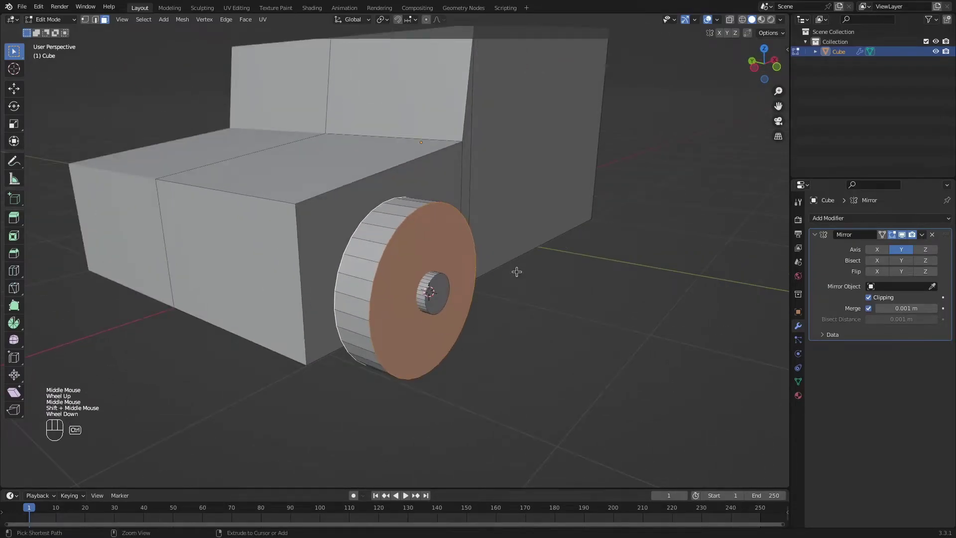
{"action": "key", "text": "ctrl+b"}
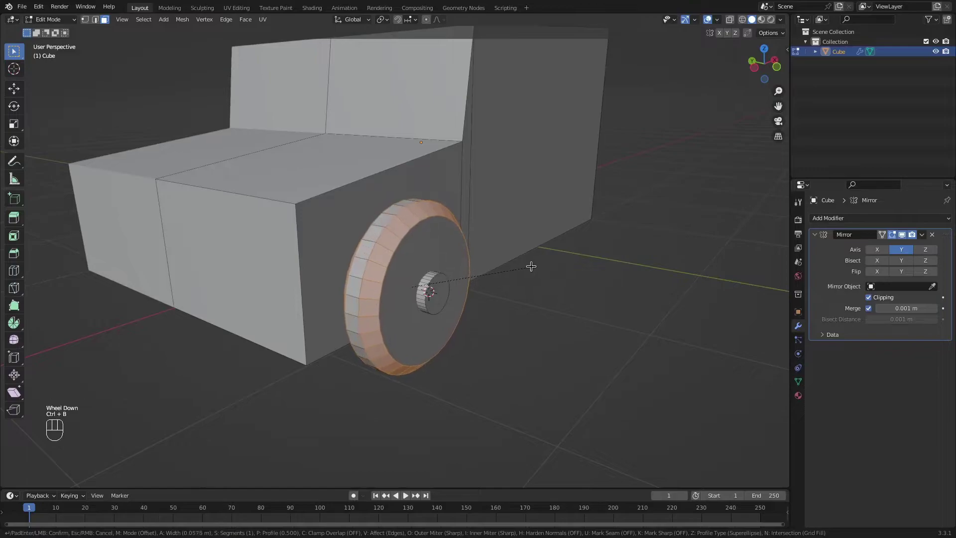
{"action": "scroll", "coordinate": [531, 267], "scroll_direction": "up", "scroll_amount": 4}
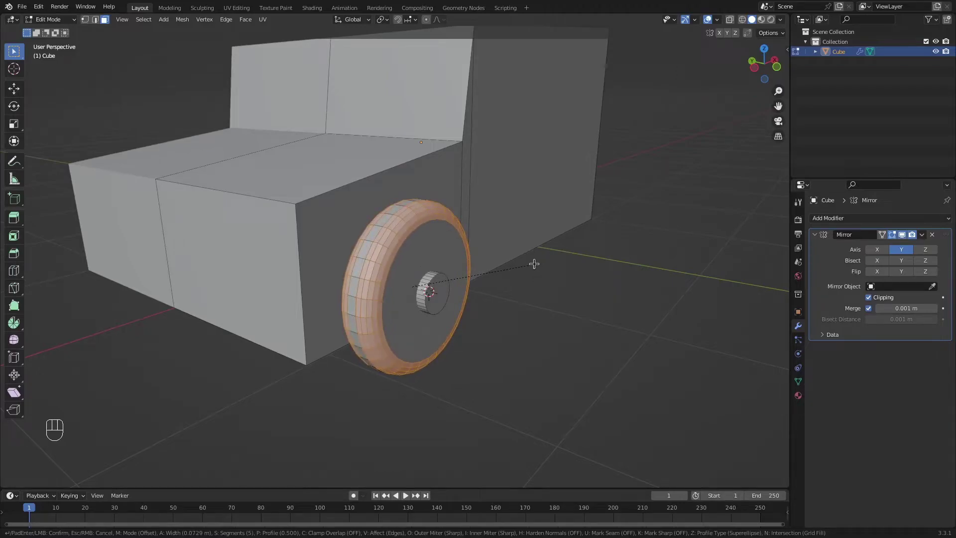
{"action": "key", "text": "c"}
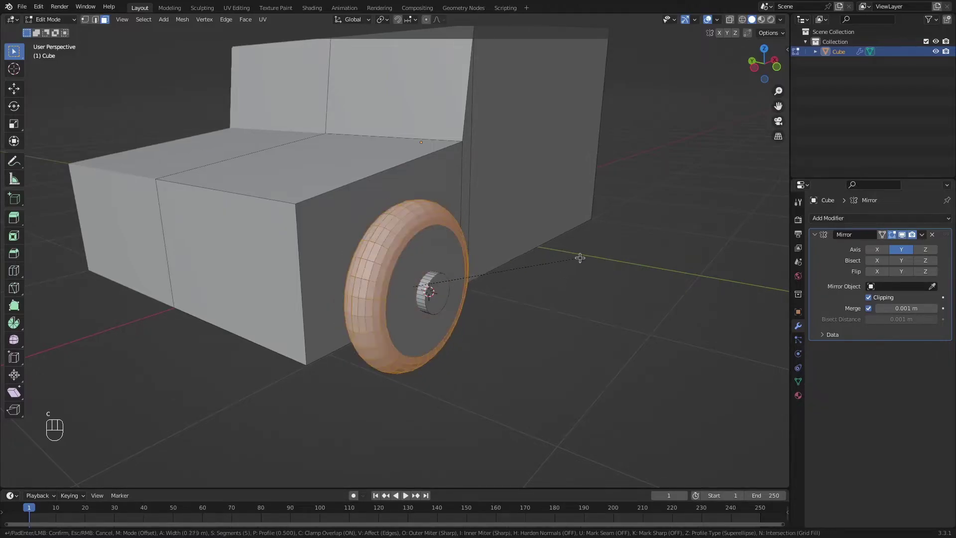
{"action": "left_click", "coordinate": [540, 270]}
Step: Bevel the hub cylinder's outer face to round it off
{"action": "key", "text": "alt+a"}
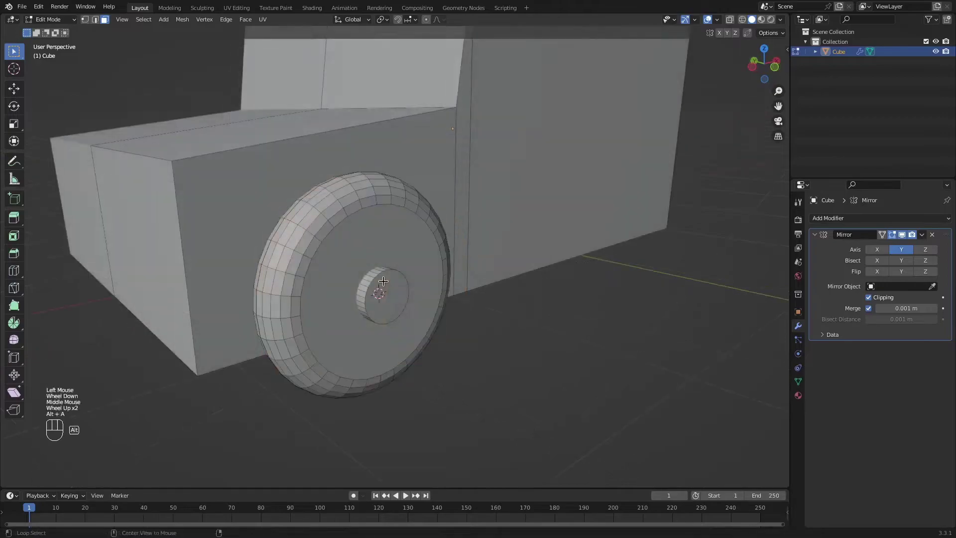
{"action": "key", "text": "3"}
{"action": "left_click", "coordinate": [390, 298]}
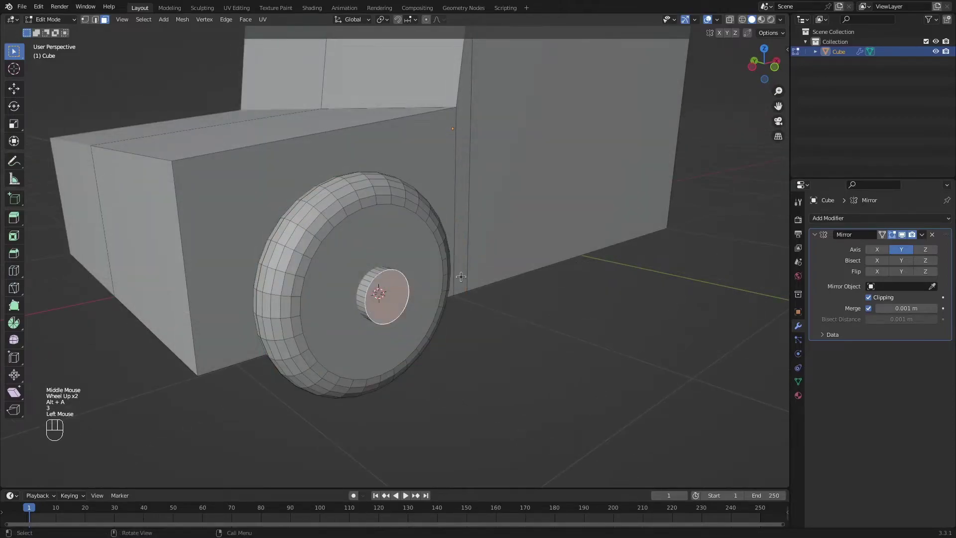
{"action": "middle_click_drag", "start_coordinate": [460, 277], "coordinate": [504, 251]}
{"action": "scroll", "coordinate": [503, 251], "scroll_direction": "up", "scroll_amount": 1}
{"action": "key", "text": "ctrl+b"}
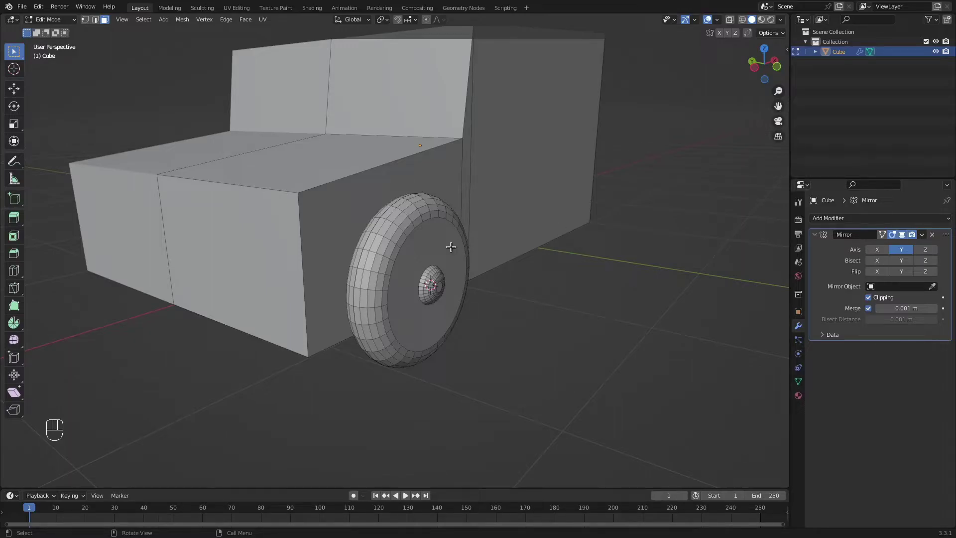
Step: Duplicate the front wheel with its hub and move the copy about 2.1 m along X to the rear of the body
{"action": "key", "text": "l"}
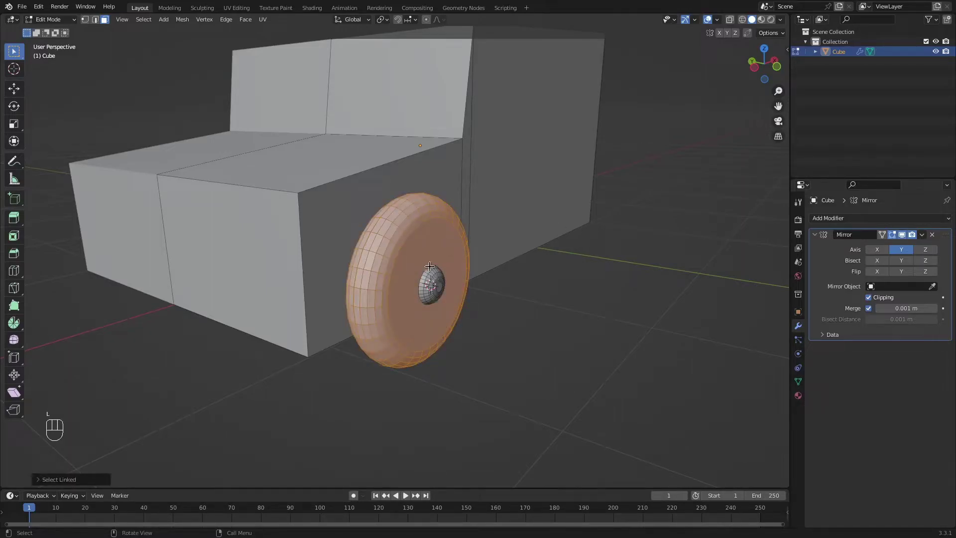
{"action": "scroll", "coordinate": [432, 279], "scroll_direction": "down", "scroll_amount": 2}
{"action": "middle_click_drag", "start_coordinate": [432, 280], "coordinate": [394, 303]}
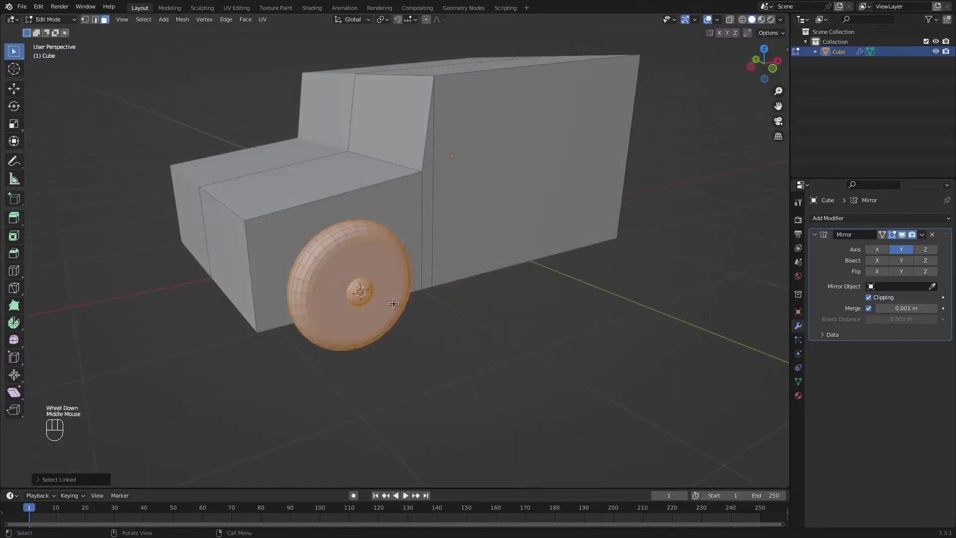
{"action": "key", "text": "shift+d"}
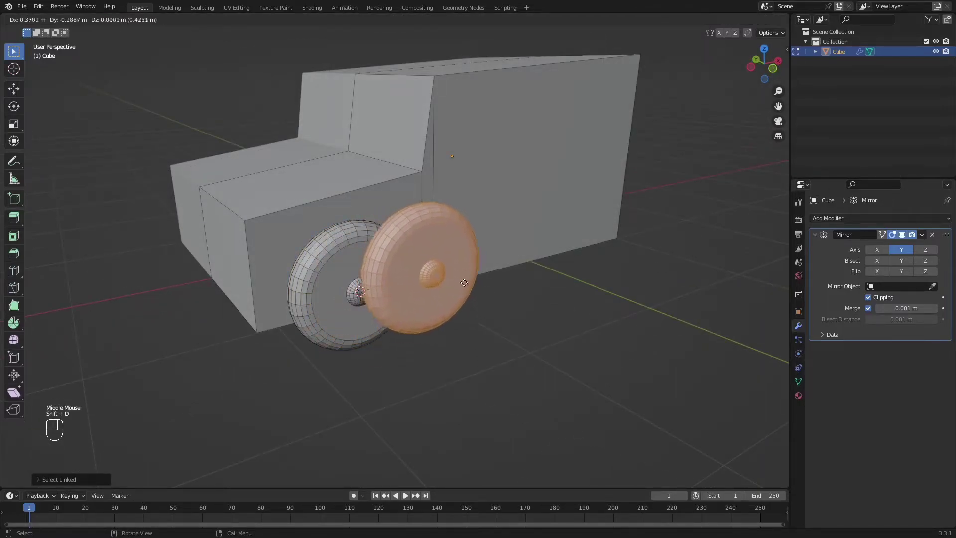
{"action": "key", "text": "x"}
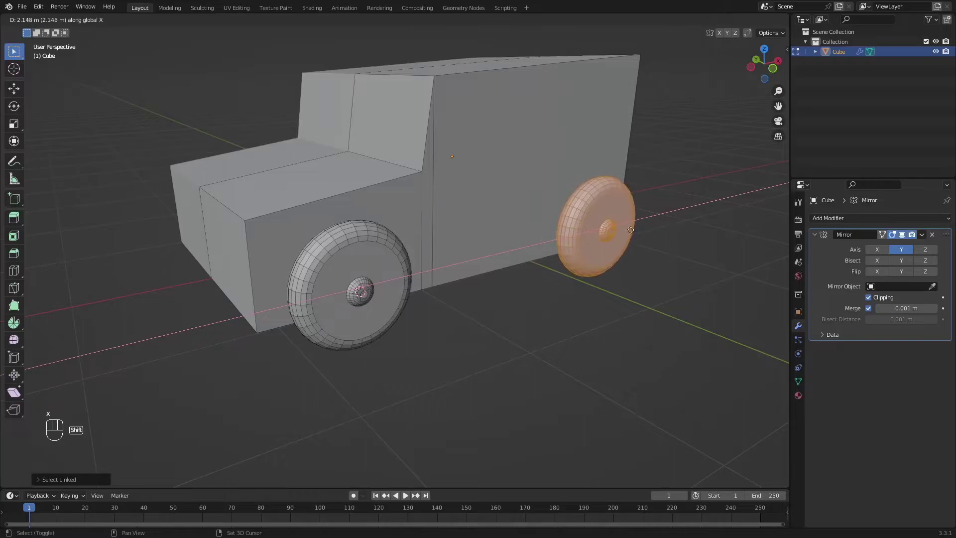
{"action": "left_click", "coordinate": [550, 255], "text": "shift"}
Step: Examine the vehicle's width and wheel placement from the side and the front
{"action": "middle_click_drag", "start_coordinate": [551, 255], "coordinate": [421, 220]}
{"action": "scroll", "coordinate": [421, 220], "scroll_direction": "down", "scroll_amount": 2}
{"action": "middle_click_drag", "start_coordinate": [421, 220], "coordinate": [414, 217]}
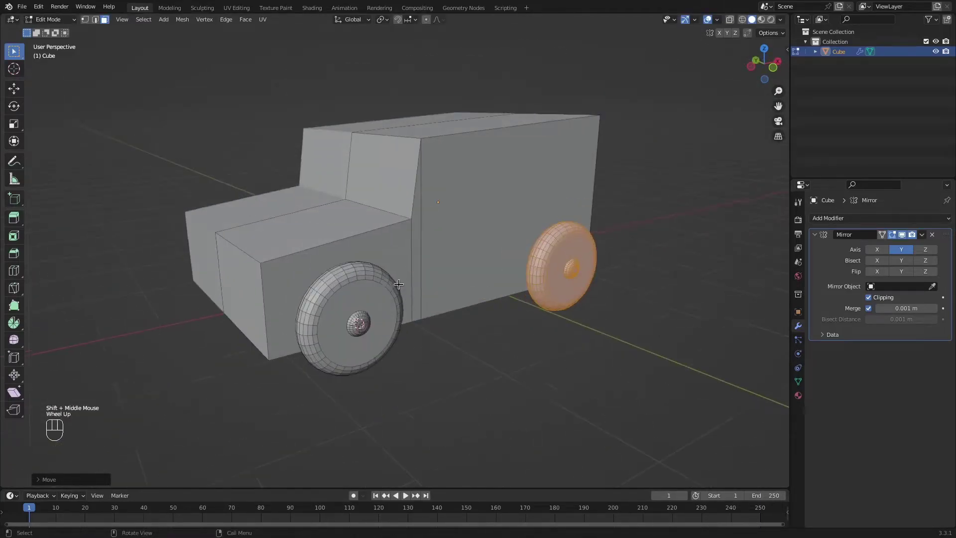
{"action": "middle_click_drag", "start_coordinate": [398, 284], "coordinate": [449, 270]}
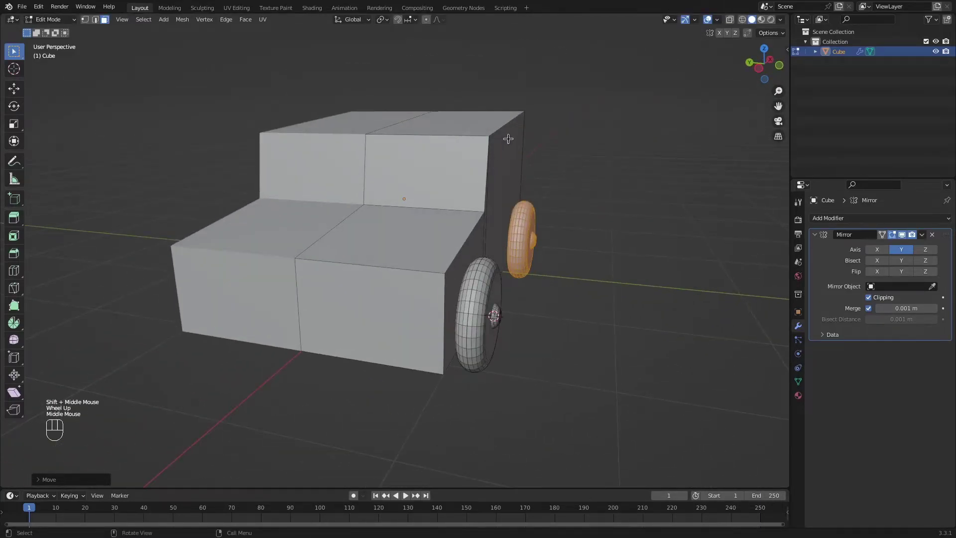
{"action": "middle_click_drag", "start_coordinate": [508, 139], "coordinate": [557, 100]}
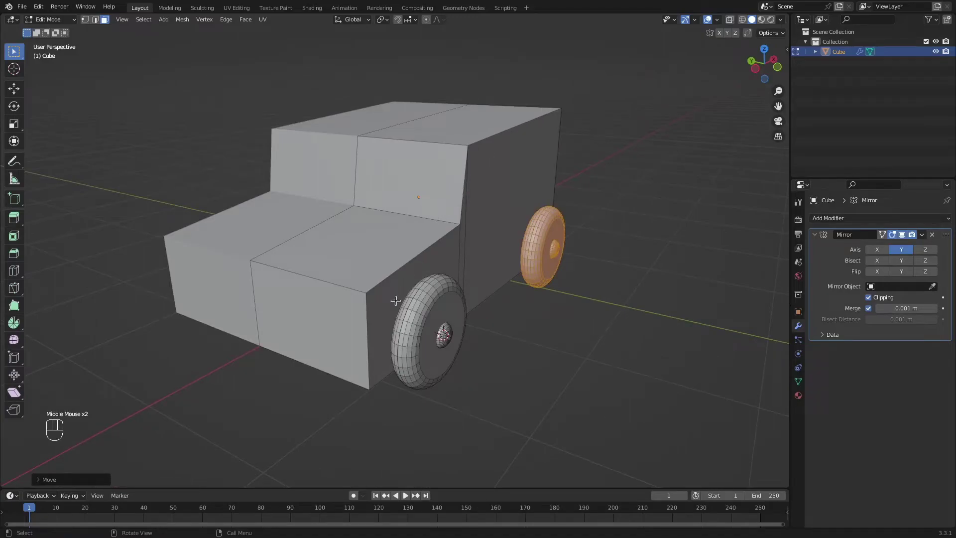
{"action": "middle_click_drag", "start_coordinate": [370, 345], "coordinate": [443, 190]}
{"action": "scroll", "coordinate": [397, 289], "scroll_direction": "down", "scroll_amount": 2}
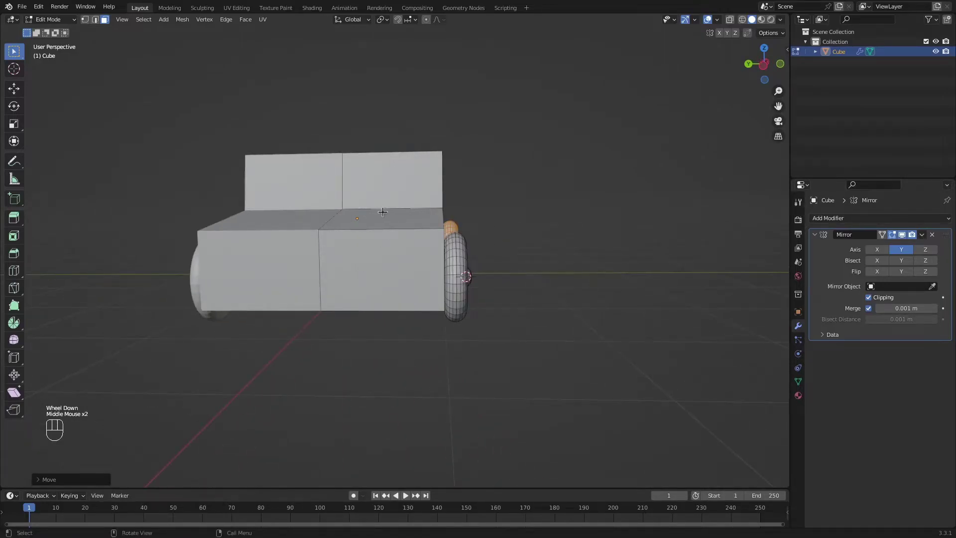
{"action": "middle_click_drag", "start_coordinate": [384, 212], "coordinate": [398, 222]}
{"action": "middle_click_drag", "start_coordinate": [398, 222], "coordinate": [413, 225], "text": "shift"}
{"action": "middle_click_drag", "start_coordinate": [541, 226], "coordinate": [503, 233]}
Step: Box-select the body's outer side vertices and both wheels in wireframe, and move them inward about 0.2 m along Y to narrow the vehicle
{"action": "key", "text": "1"}
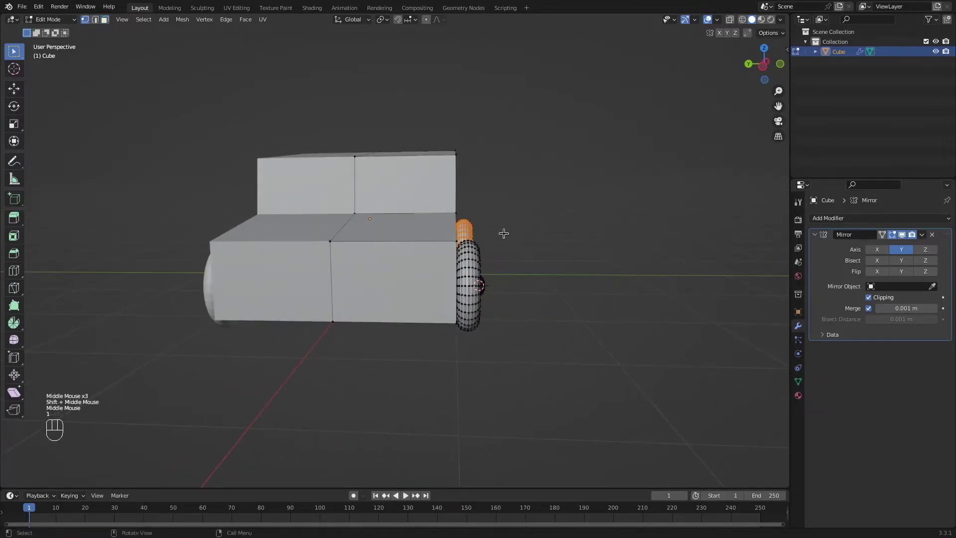
{"action": "key", "text": "z"}
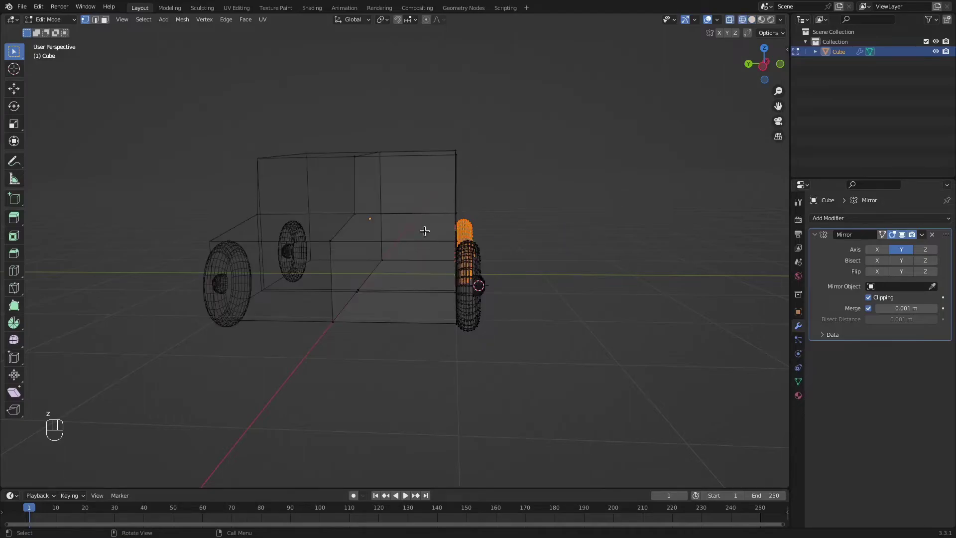
{"action": "middle_click_drag", "start_coordinate": [429, 184], "coordinate": [408, 113]}
{"action": "key", "text": "b"}
{"action": "left_click_drag", "start_coordinate": [407, 114], "coordinate": [506, 384]}
{"action": "key", "text": "g"}
{"action": "key", "text": "x"}
{"action": "key", "text": "y"}
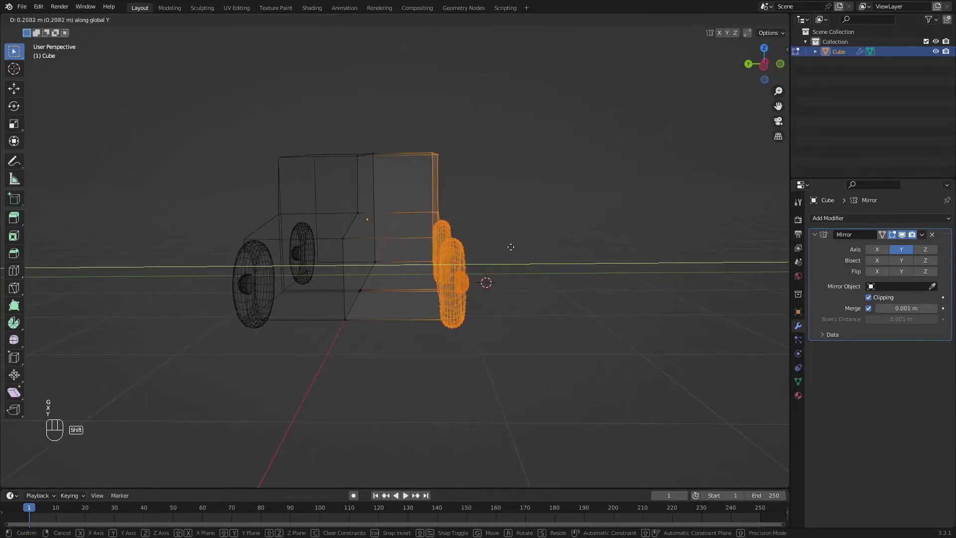
{"action": "left_click", "coordinate": [465, 256], "text": "shift"}
{"action": "middle_click_drag", "start_coordinate": [465, 255], "coordinate": [462, 265]}
{"action": "key", "text": "g"}
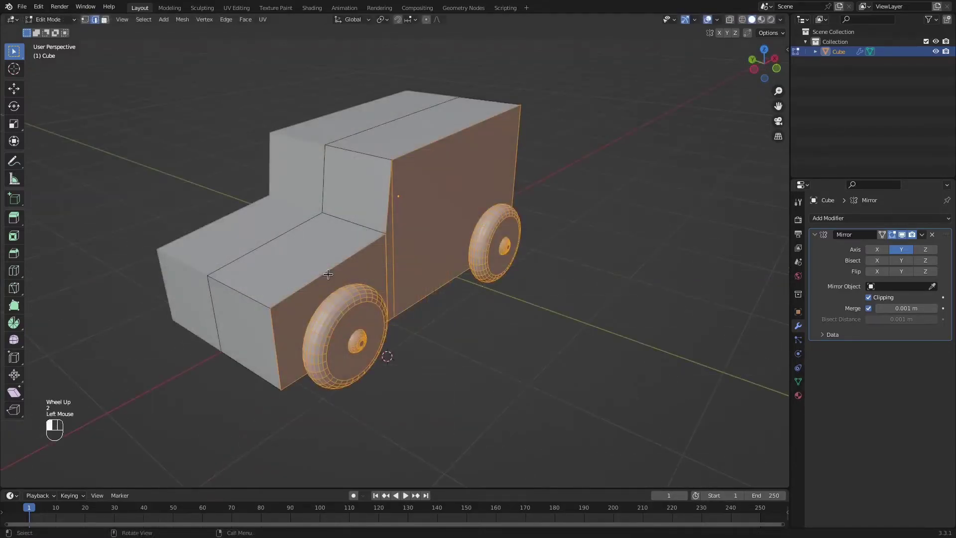
{"action": "key", "text": "2"}
{"action": "left_click", "coordinate": [328, 273]}
{"action": "key", "text": "3"}
{"action": "left_click", "coordinate": [371, 273]}
{"action": "left_click", "coordinate": [392, 259], "text": "shift"}
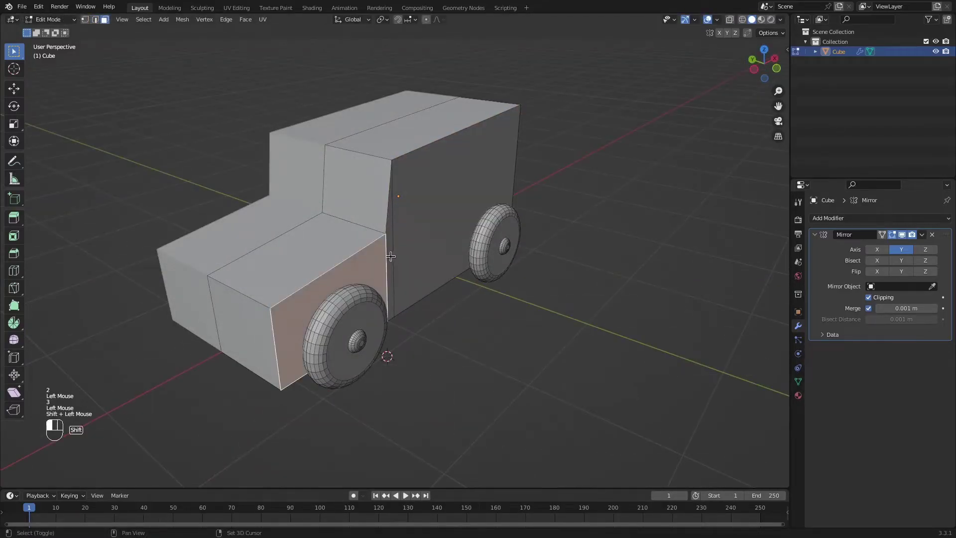
{"action": "left_click", "coordinate": [406, 242], "text": "shift"}
{"action": "middle_click_drag", "start_coordinate": [406, 241], "coordinate": [348, 160]}
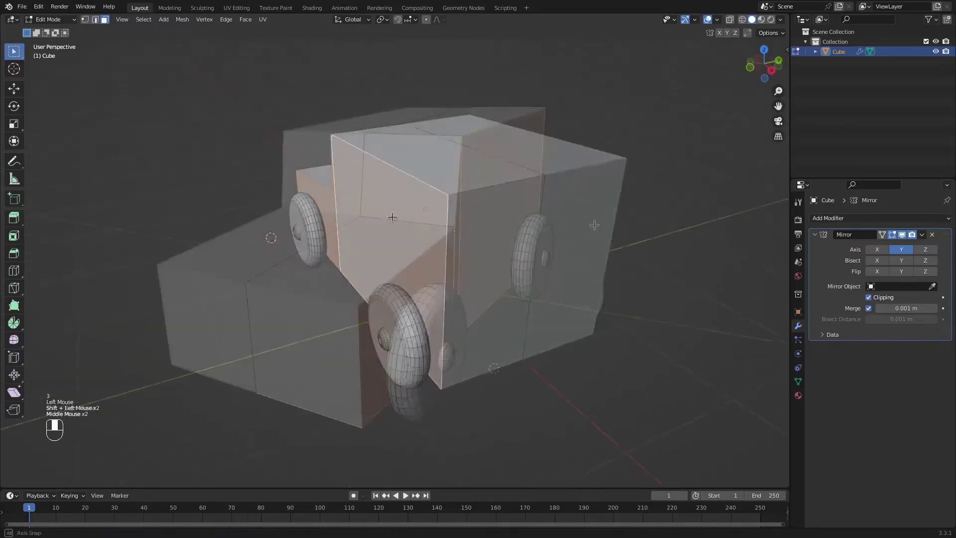
Step: Select the body's outer edges around the front, hood, windshield, roof, rear and underside, and bevel them with a single segment
{"action": "left_click", "coordinate": [318, 276]}
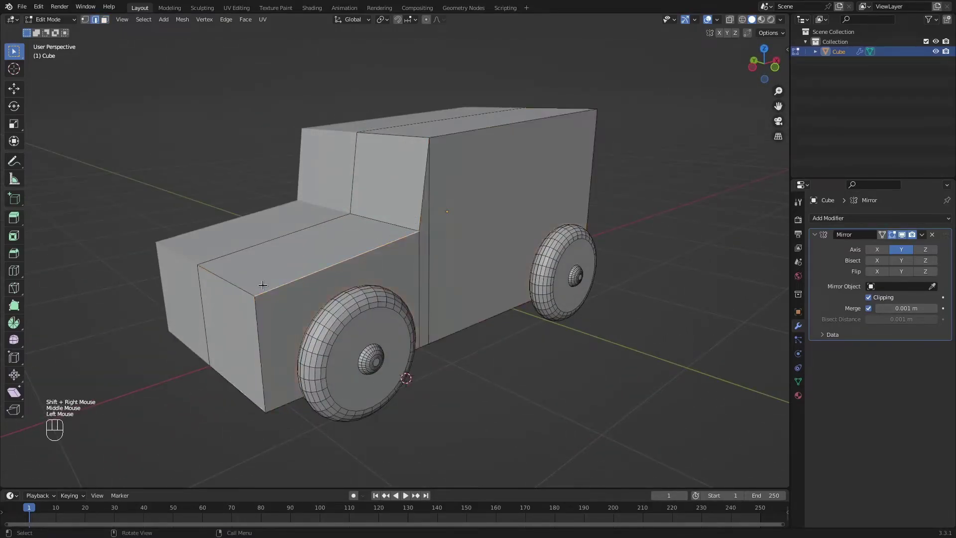
{"action": "left_click", "coordinate": [235, 288], "text": "shift"}
{"action": "left_click", "coordinate": [258, 354], "text": "shift"}
{"action": "left_click", "coordinate": [240, 394], "text": "shift"}
{"action": "left_click", "coordinate": [280, 406], "text": "shift"}
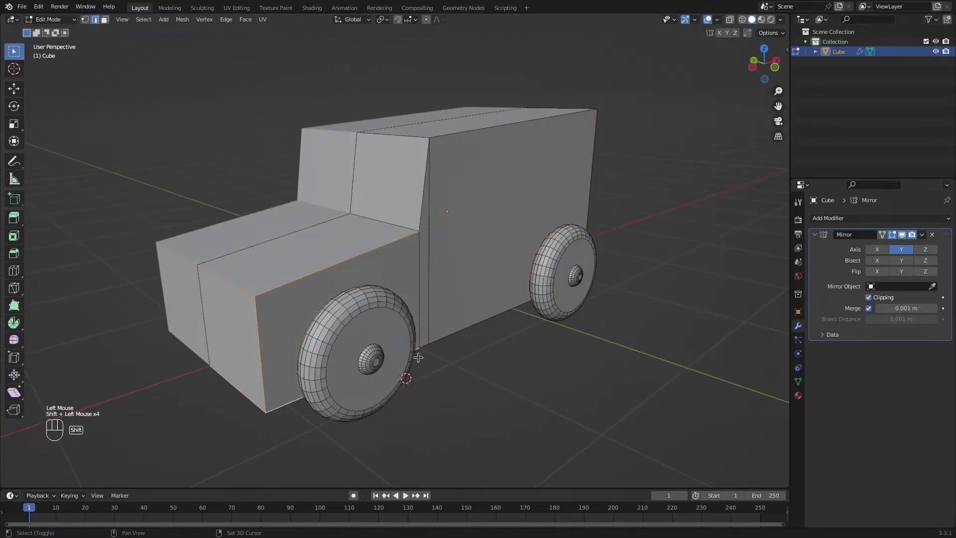
{"action": "left_click", "coordinate": [423, 350], "text": "shift"}
{"action": "left_click", "coordinate": [442, 338], "text": "shift"}
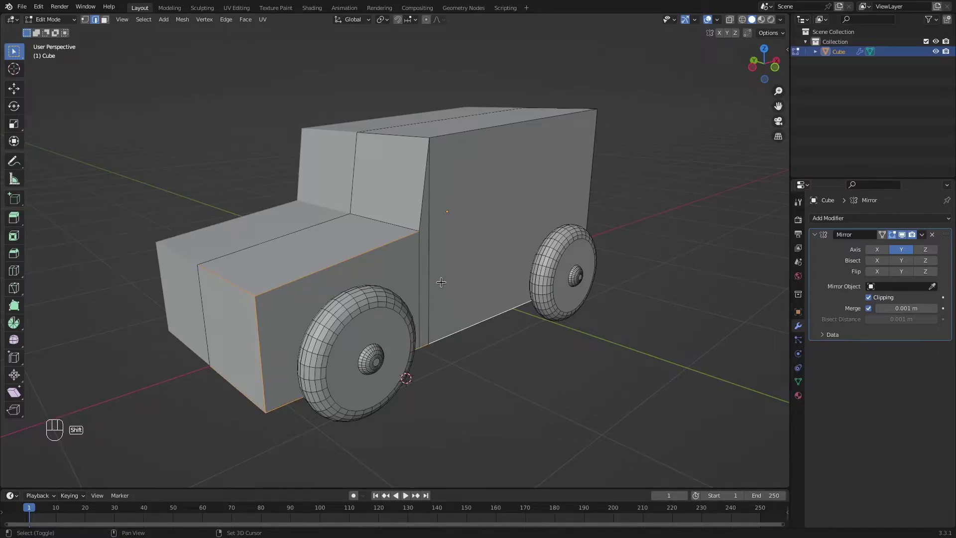
{"action": "left_click", "coordinate": [420, 204], "text": "shift"}
{"action": "left_click", "coordinate": [508, 126], "text": "shift"}
{"action": "left_click", "coordinate": [597, 130], "text": "shift"}
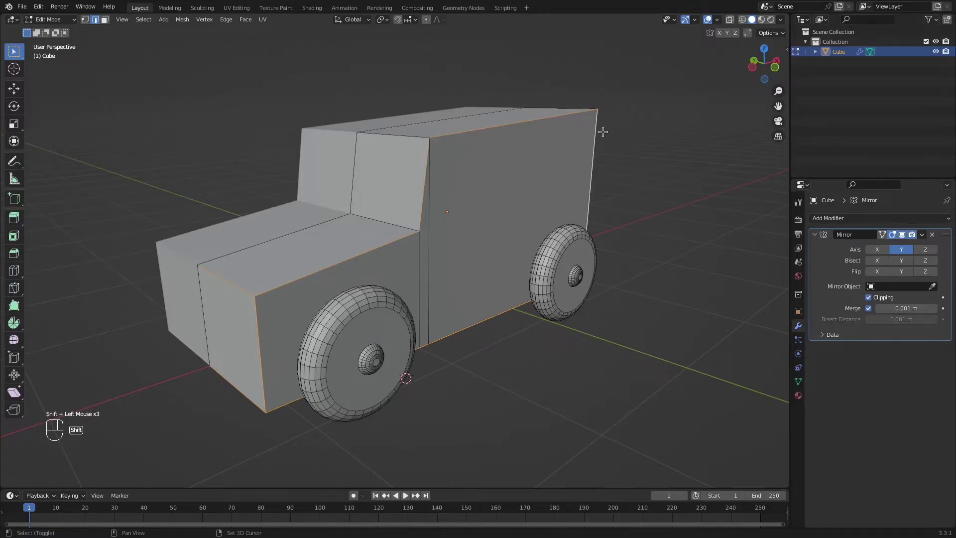
{"action": "middle_click_drag", "start_coordinate": [602, 130], "coordinate": [604, 116]}
{"action": "left_click", "coordinate": [609, 96], "text": "shift"}
{"action": "left_click", "coordinate": [390, 178], "text": "shift"}
{"action": "middle_click_drag", "start_coordinate": [398, 184], "coordinate": [580, 187]}
{"action": "key", "text": "ctrl+b"}
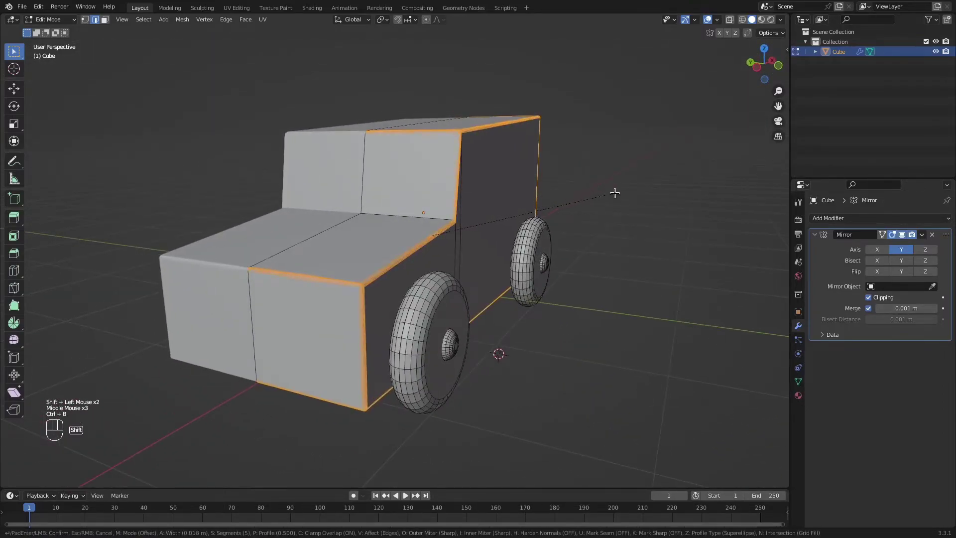
{"action": "scroll", "coordinate": [620, 194], "scroll_direction": "down", "scroll_amount": 2, "text": "shift"}
{"action": "scroll", "coordinate": [628, 194], "scroll_direction": "down", "scroll_amount": 3, "text": "shift"}
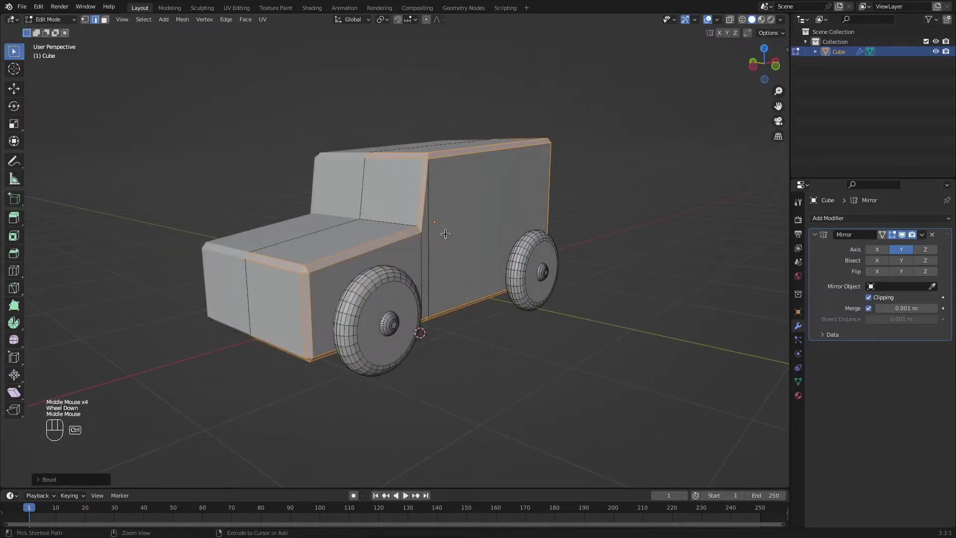
Step: Switch to Object Mode and apply Shade Smooth to the whole vehicle
{"action": "key", "text": "ctrl+Tab"}
{"action": "left_click", "coordinate": [372, 234]}
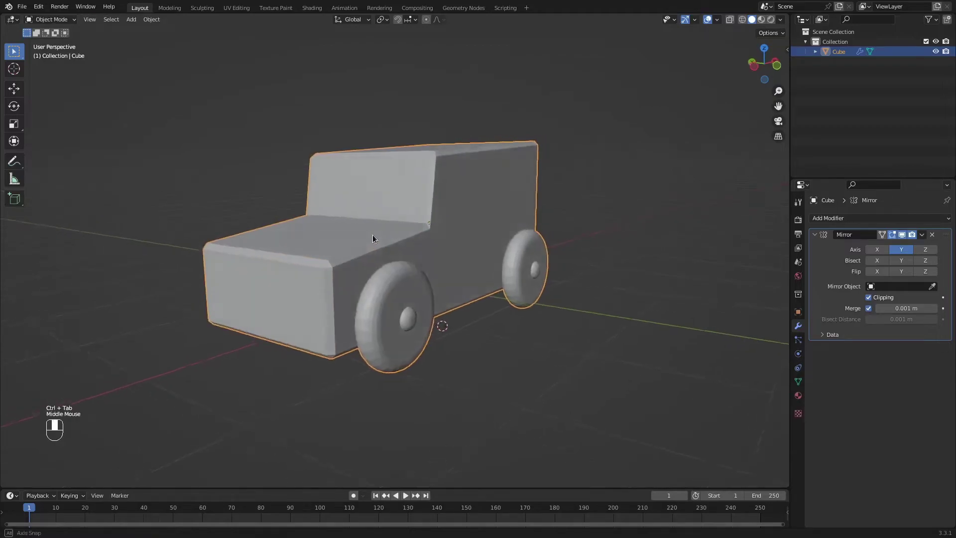
{"action": "middle_click_drag", "start_coordinate": [372, 234], "coordinate": [372, 311]}
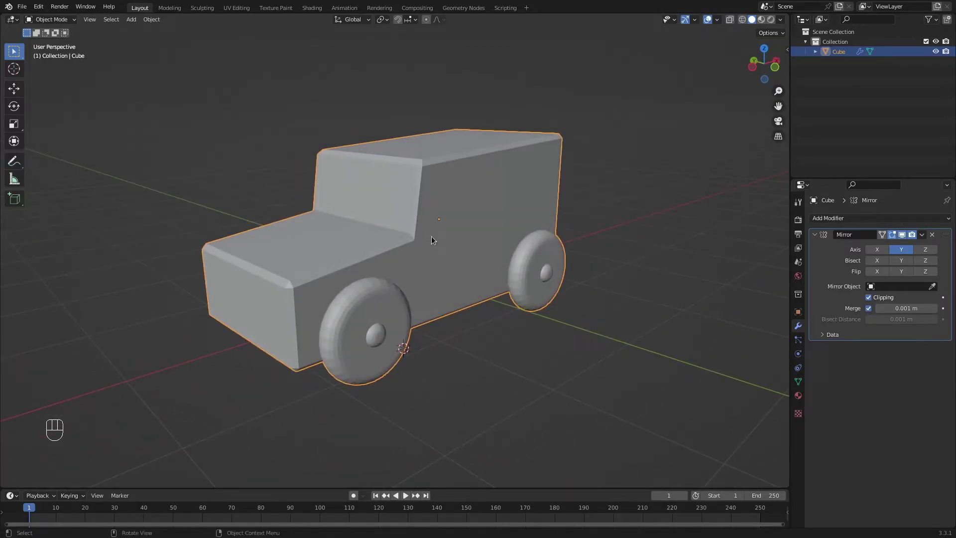
{"action": "key", "text": "F3"}
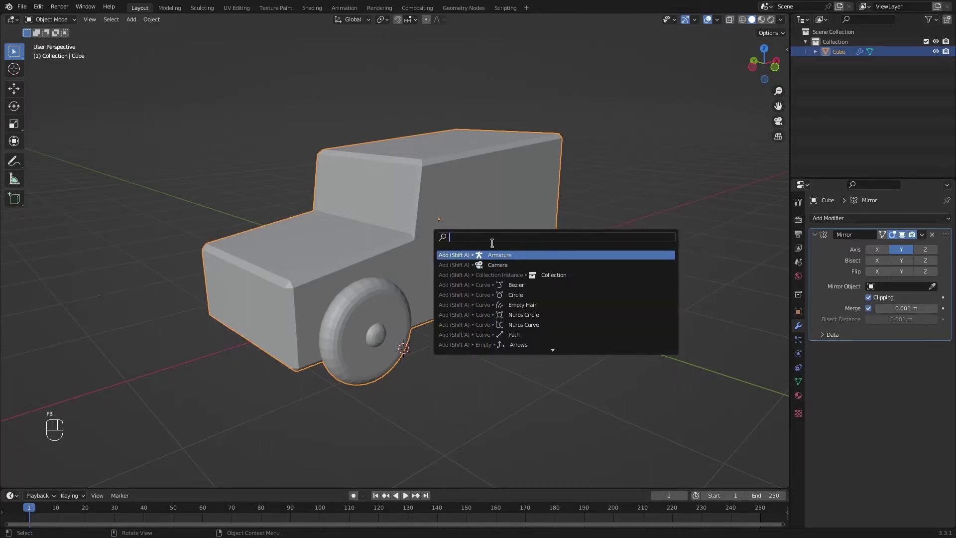
{"action": "right_click", "coordinate": [450, 253]}
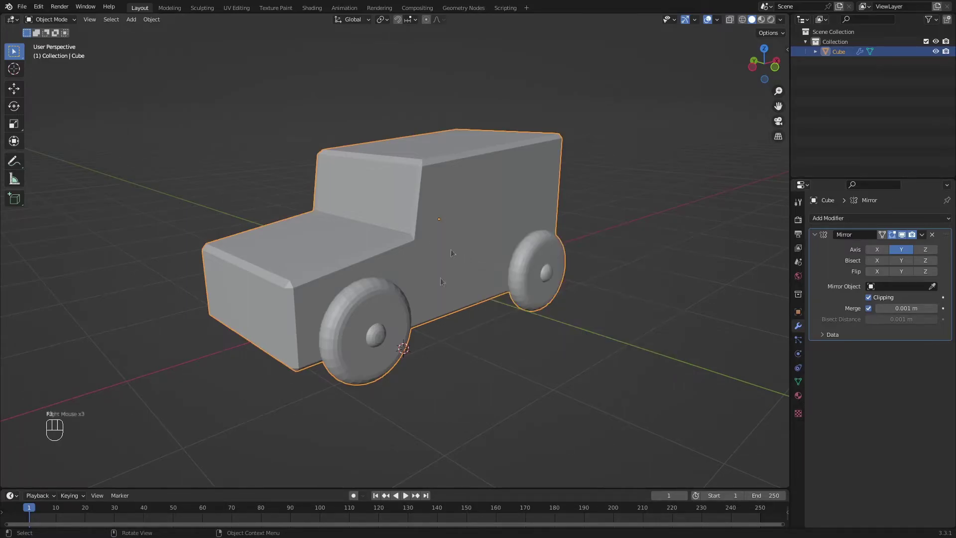
{"action": "right_click", "coordinate": [440, 280]}
{"action": "left_click", "coordinate": [402, 277]}
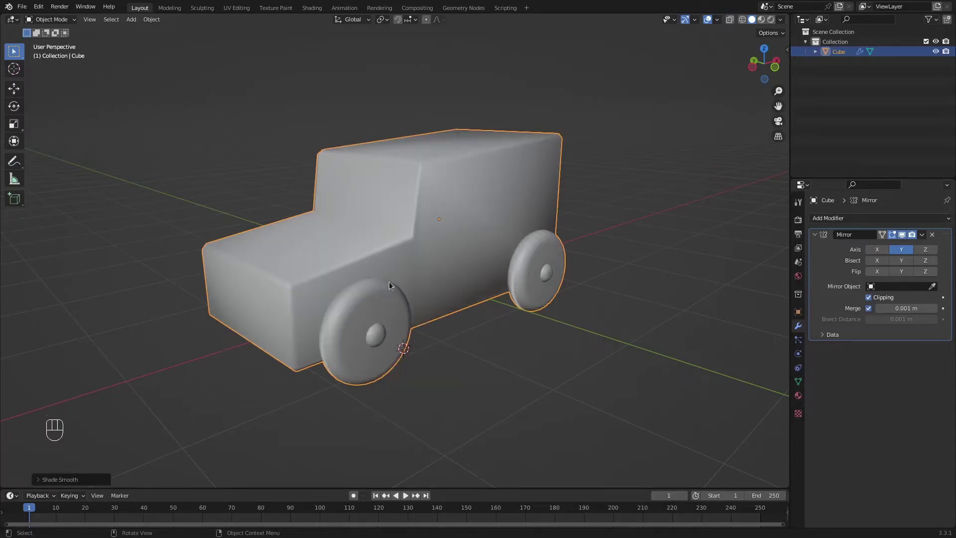
Step: Check the front tyre's mesh for overlapping vertices by test-moving a tread vertex in Edit Mode and cancelling the move
{"action": "scroll", "coordinate": [333, 339], "scroll_direction": "up", "scroll_amount": 2}
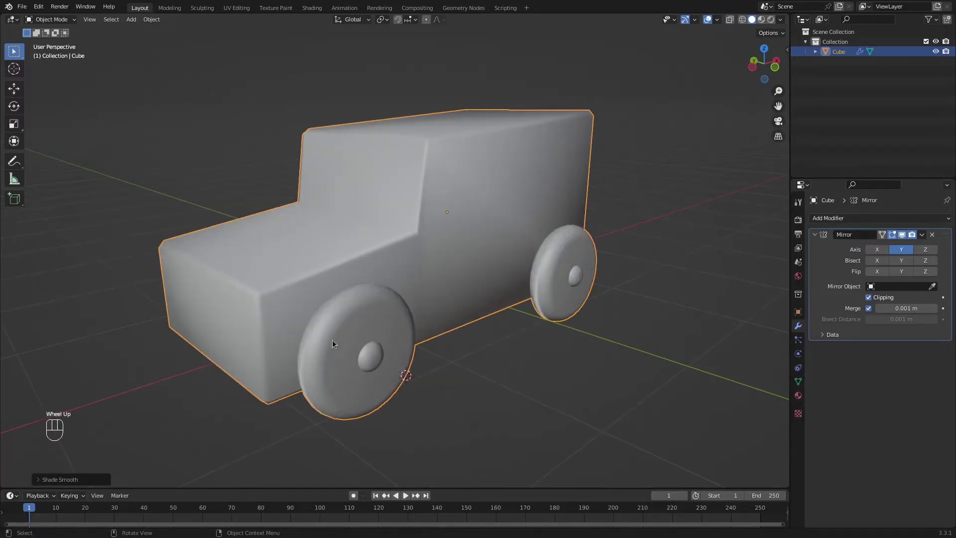
{"action": "middle_click_drag", "start_coordinate": [332, 340], "coordinate": [418, 329]}
{"action": "key", "text": "ctrl+Tab"}
{"action": "key", "text": "ctrl+Tab"}
{"action": "scroll", "coordinate": [431, 333], "scroll_direction": "up", "scroll_amount": 1}
{"action": "key", "text": "1"}
{"action": "left_click", "coordinate": [436, 332]}
{"action": "middle_click_drag", "start_coordinate": [417, 328], "coordinate": [410, 297]}
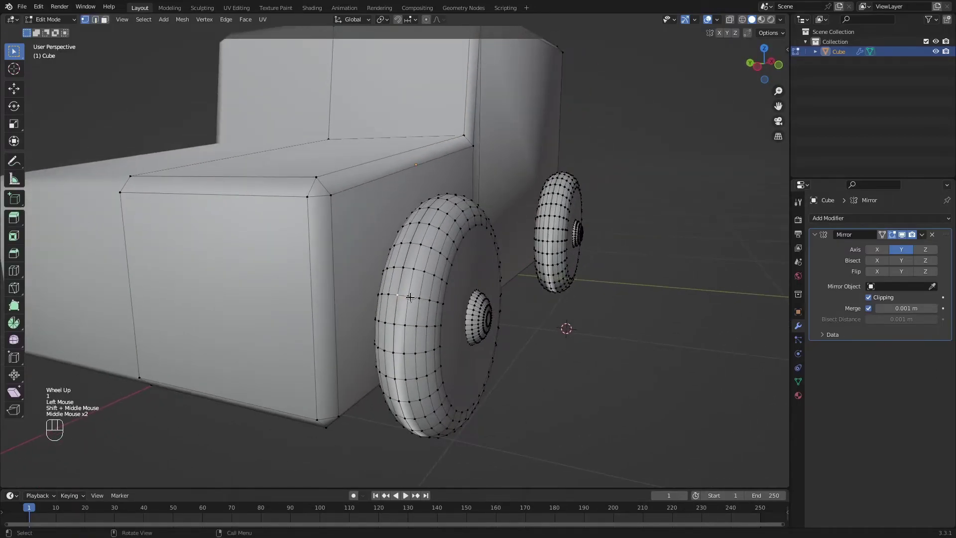
{"action": "key", "text": "g"}
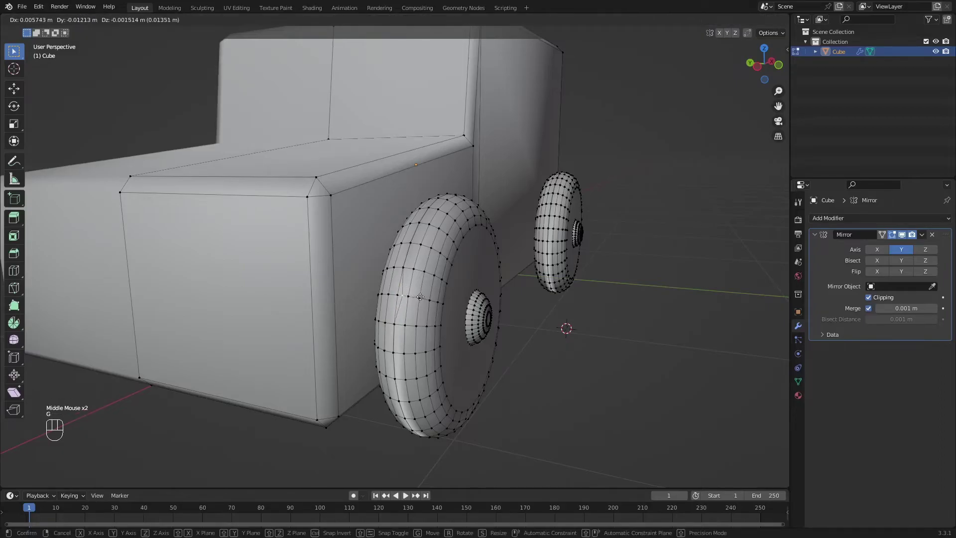
{"action": "right_click", "coordinate": [417, 290]}
{"action": "key", "text": "g"}
{"action": "right_click", "coordinate": [417, 289]}
Step: Clear the selection and test-move single vertices on the front tyre again, cancelling each move
{"action": "scroll", "coordinate": [417, 289], "scroll_direction": "down", "scroll_amount": 1}
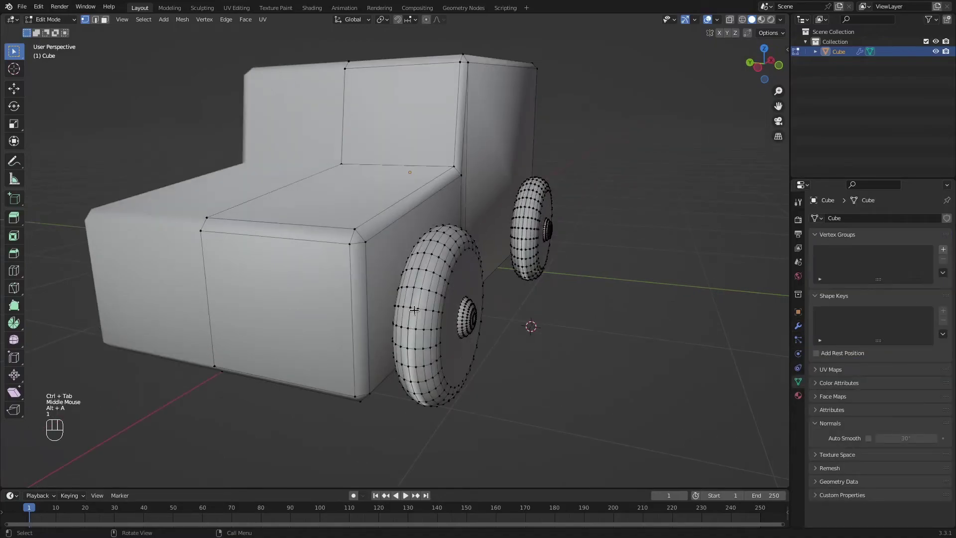
{"action": "middle_click_drag", "start_coordinate": [399, 308], "coordinate": [411, 306]}
{"action": "key", "text": "alt+a"}
{"action": "key", "text": "1"}
{"action": "left_click", "coordinate": [413, 307]}
{"action": "key", "text": "g"}
{"action": "right_click", "coordinate": [414, 307]}
{"action": "double_click", "coordinate": [414, 305]}
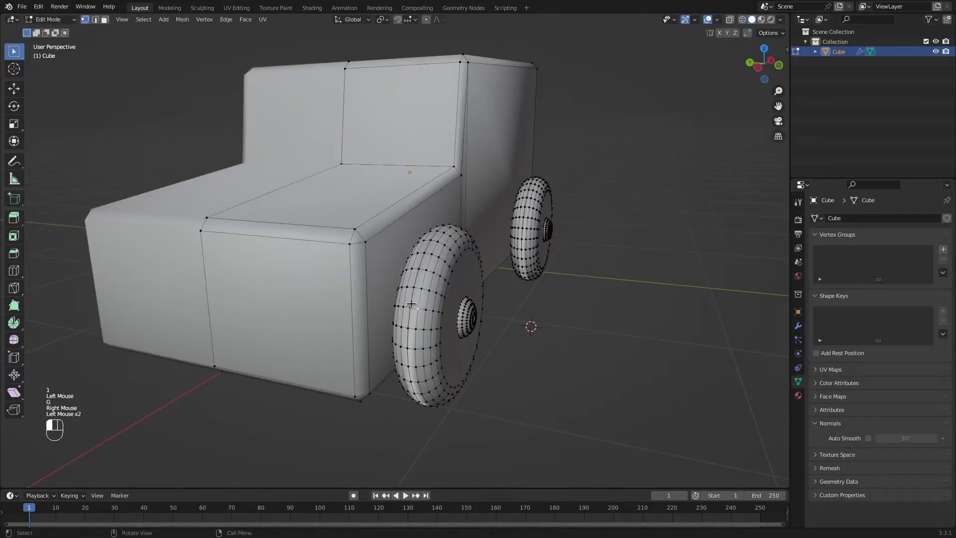
{"action": "key", "text": "g"}
{"action": "right_click", "coordinate": [420, 298]}
Step: Select the entire mesh, merge its vertices By Distance, and return to Object Mode
{"action": "scroll", "coordinate": [418, 270], "scroll_direction": "down", "scroll_amount": 1}
{"action": "middle_click_drag", "start_coordinate": [418, 270], "coordinate": [397, 283], "text": "shift"}
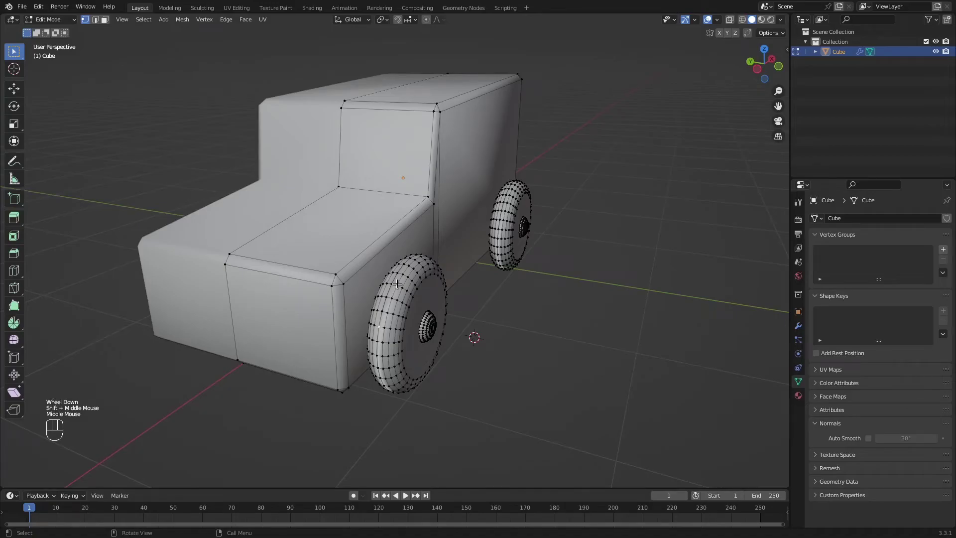
{"action": "key", "text": "a"}
{"action": "key", "text": "m"}
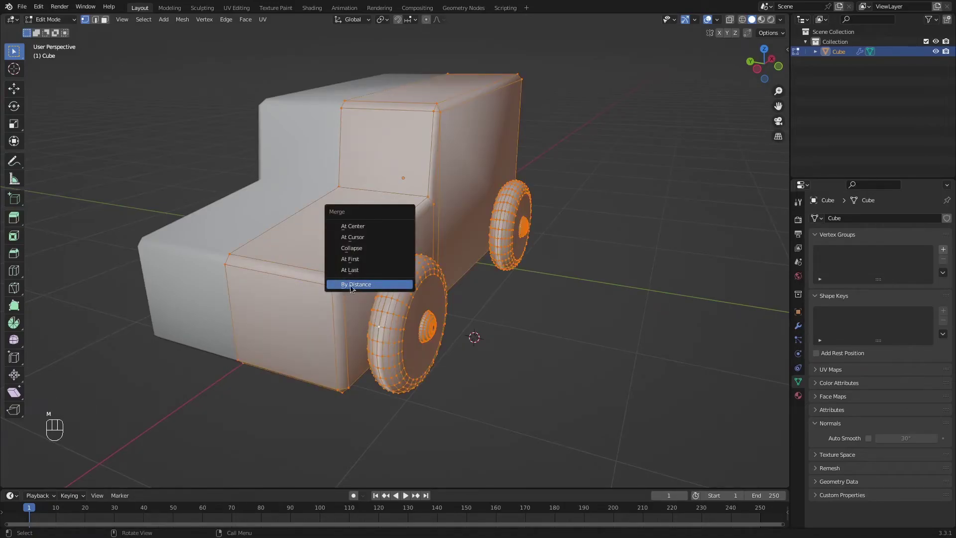
{"action": "left_click", "coordinate": [366, 284]}
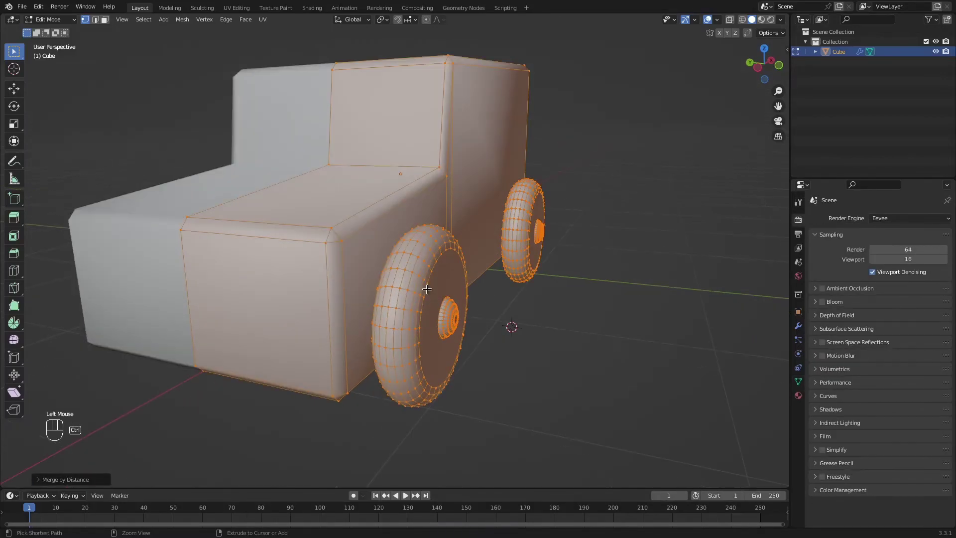
{"action": "key", "text": "ctrl+Tab"}
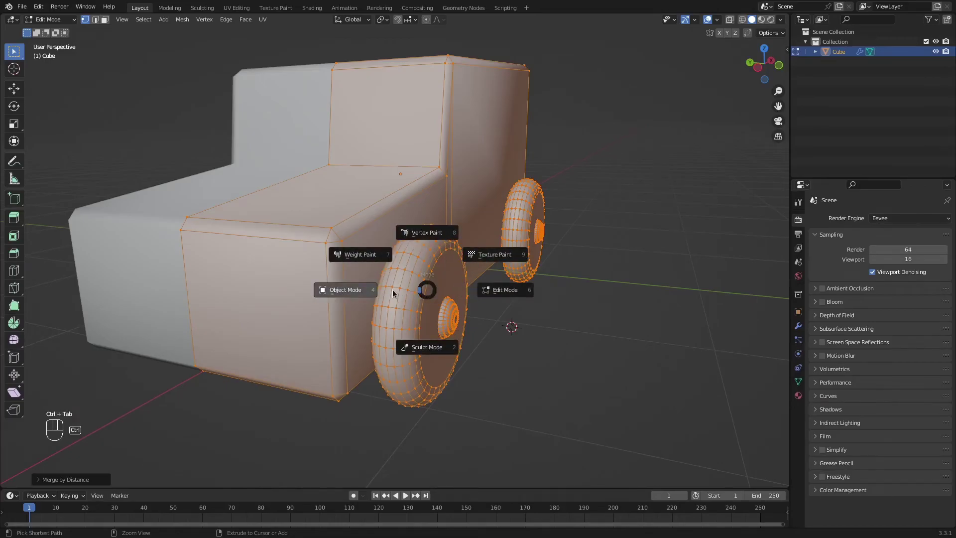
{"action": "left_click", "coordinate": [393, 289]}
{"action": "mouse_move", "coordinate": [384, 288]}
{"action": "middle_mouse_down"}
{"action": "mouse_move", "coordinate": [412, 279]}
{"action": "mouse_move", "coordinate": [390, 279]}
{"action": "middle_mouse_up"}
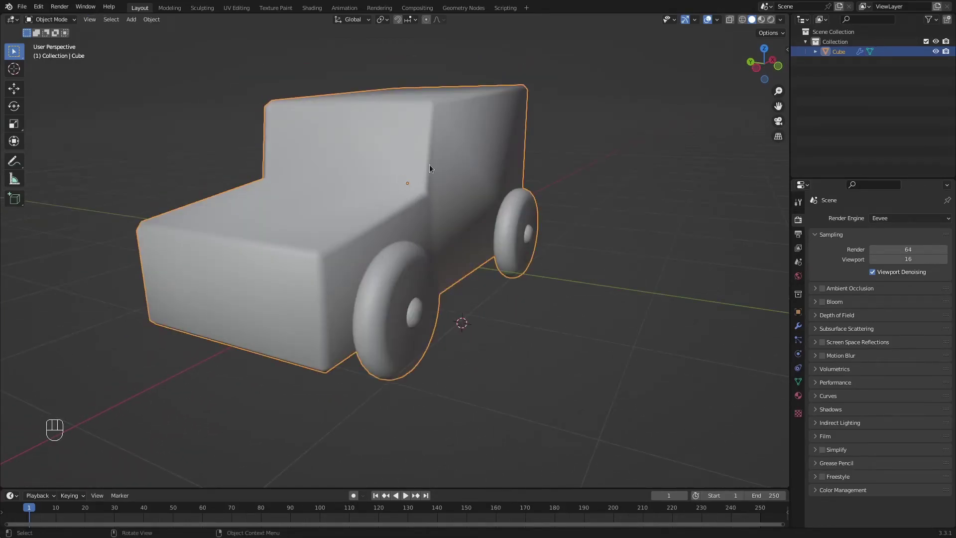
Step: Enable Auto Smooth in the vehicle mesh's normals settings and inspect the shading on the body and wheels
{"action": "left_click", "coordinate": [798, 381]}
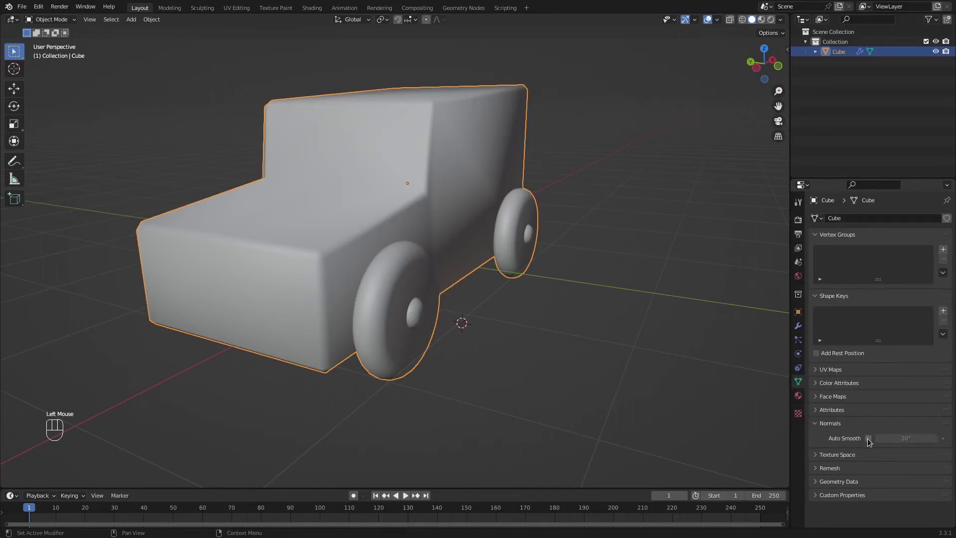
{"action": "left_click", "coordinate": [868, 438]}
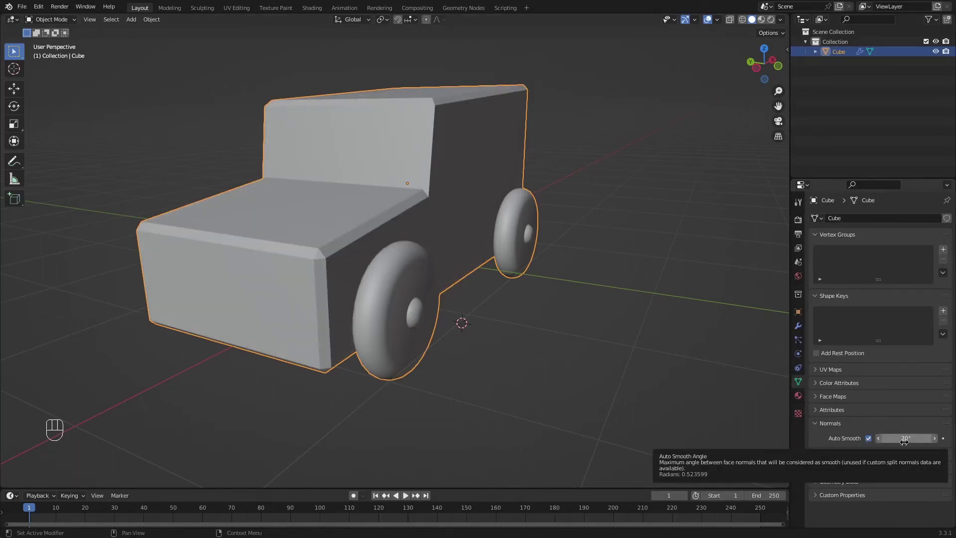
{"action": "scroll", "coordinate": [425, 247], "scroll_direction": "down", "scroll_amount": 2}
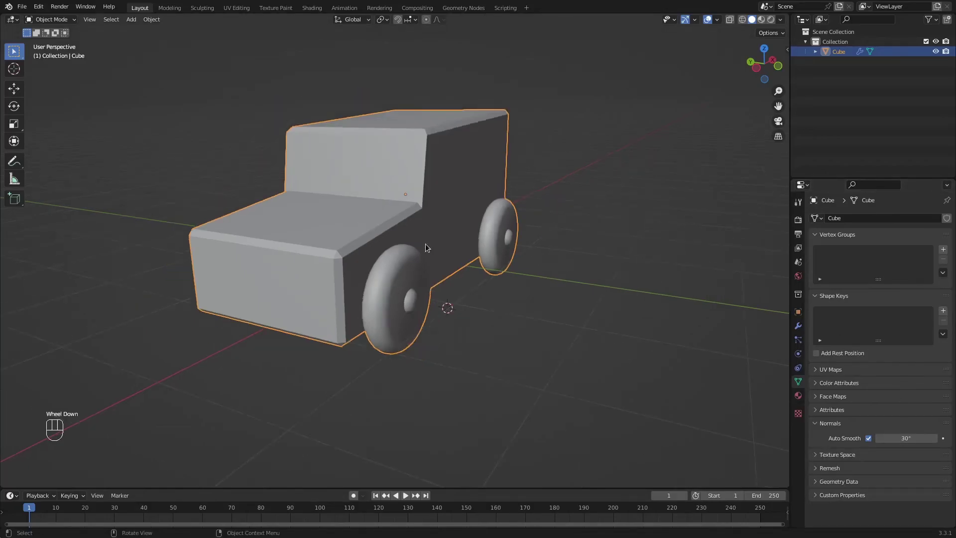
{"action": "mouse_move", "coordinate": [425, 247]}
{"action": "middle_mouse_down"}
{"action": "mouse_move", "coordinate": [409, 255]}
{"action": "mouse_move", "coordinate": [433, 264]}
{"action": "middle_mouse_up"}
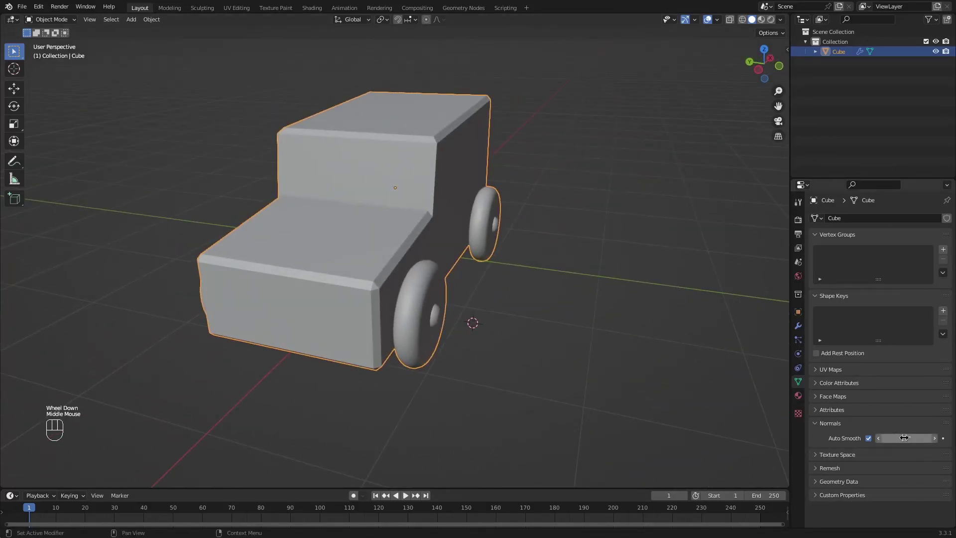
Step: Try a larger Auto Smooth angle on the vehicle mesh and set the angle back to 30°
{"action": "mouse_move", "coordinate": [903, 437]}
{"action": "left_mouse_down"}
{"action": "mouse_move", "coordinate": [925, 438]}
{"action": "mouse_move", "coordinate": [904, 438]}
{"action": "left_mouse_up"}
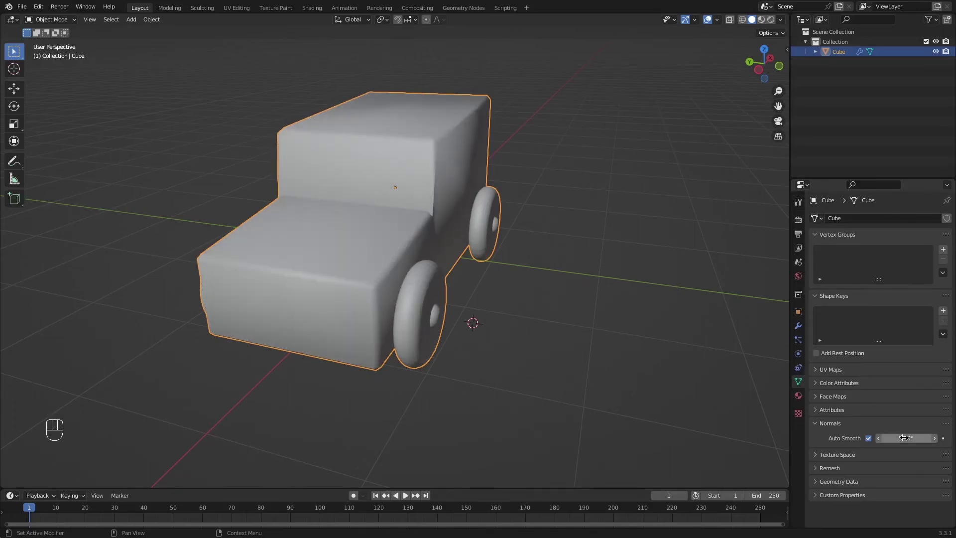
{"action": "left_click", "coordinate": [904, 438]}
{"action": "type", "text": "30"}
{"action": "key", "text": "Return"}
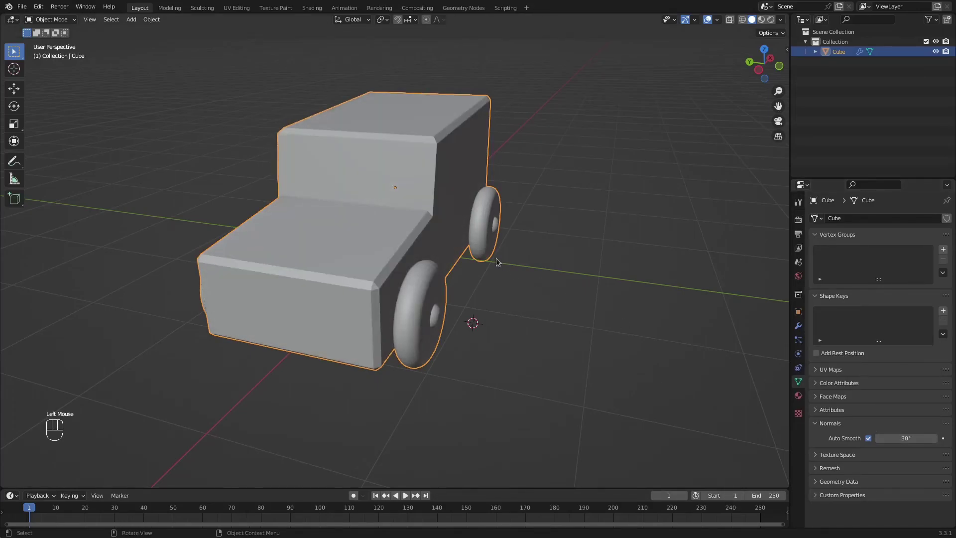
{"action": "middle_click_drag", "start_coordinate": [496, 261], "coordinate": [575, 240]}
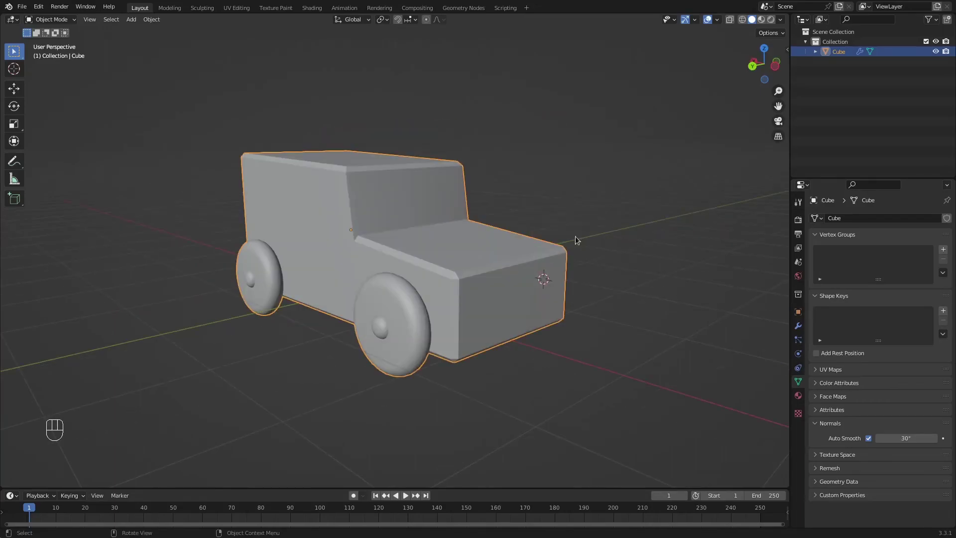